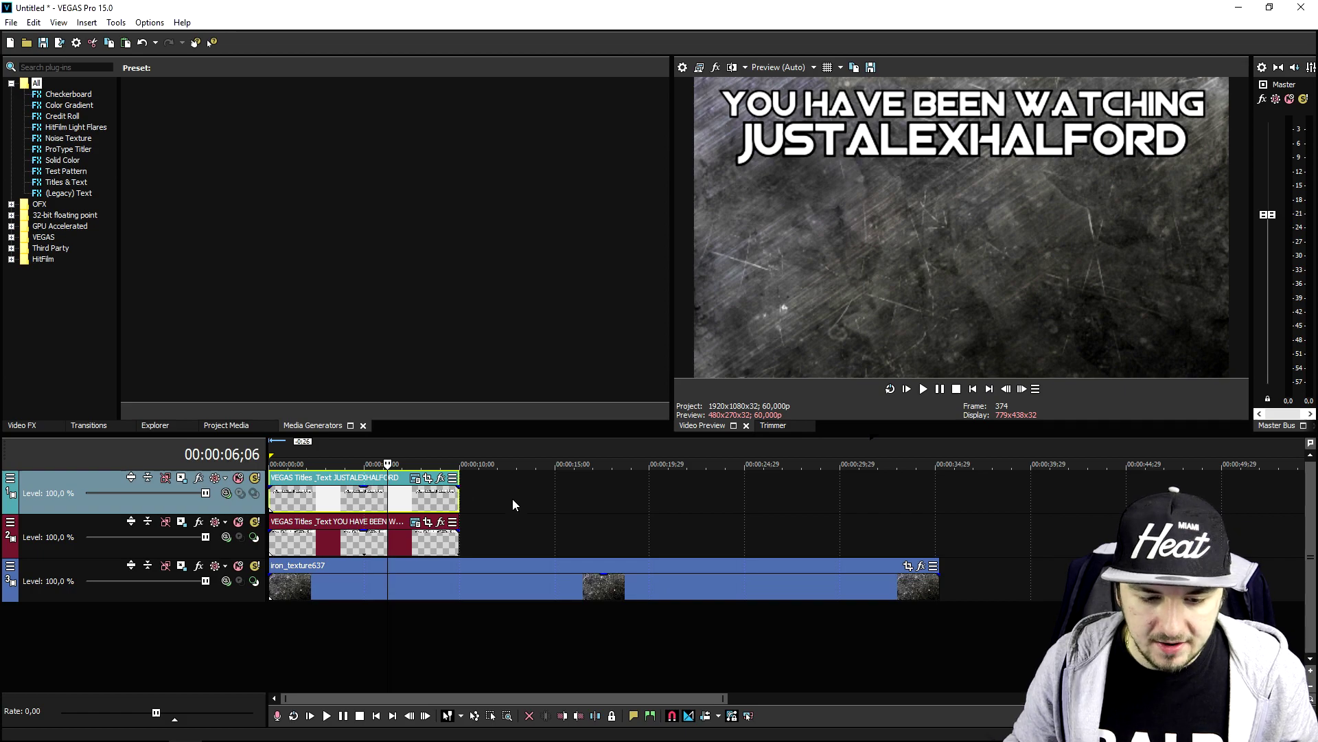
Duplicate the JUSTALEXHALFORD title track and move the copied title clip to the timeline start
{"action": "right_click", "coordinate": [481, 492]}
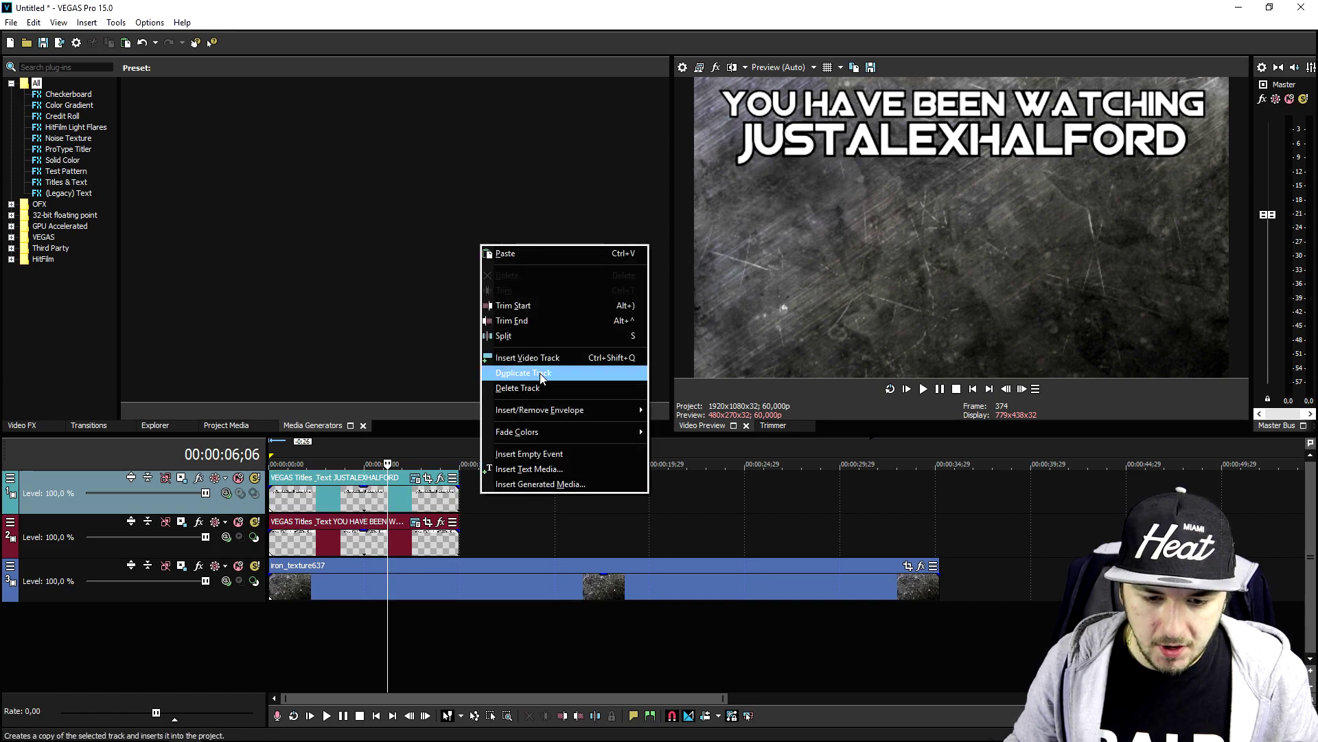
{"action": "left_click", "coordinate": [529, 357]}
{"action": "left_click", "coordinate": [405, 481]}
{"action": "key", "text": "ctrl+v"}
{"action": "left_click_drag", "start_coordinate": [466, 508], "coordinate": [378, 497]}
Change the copied title's text to CHECK THIS ONE
{"action": "left_click", "coordinate": [418, 476]}
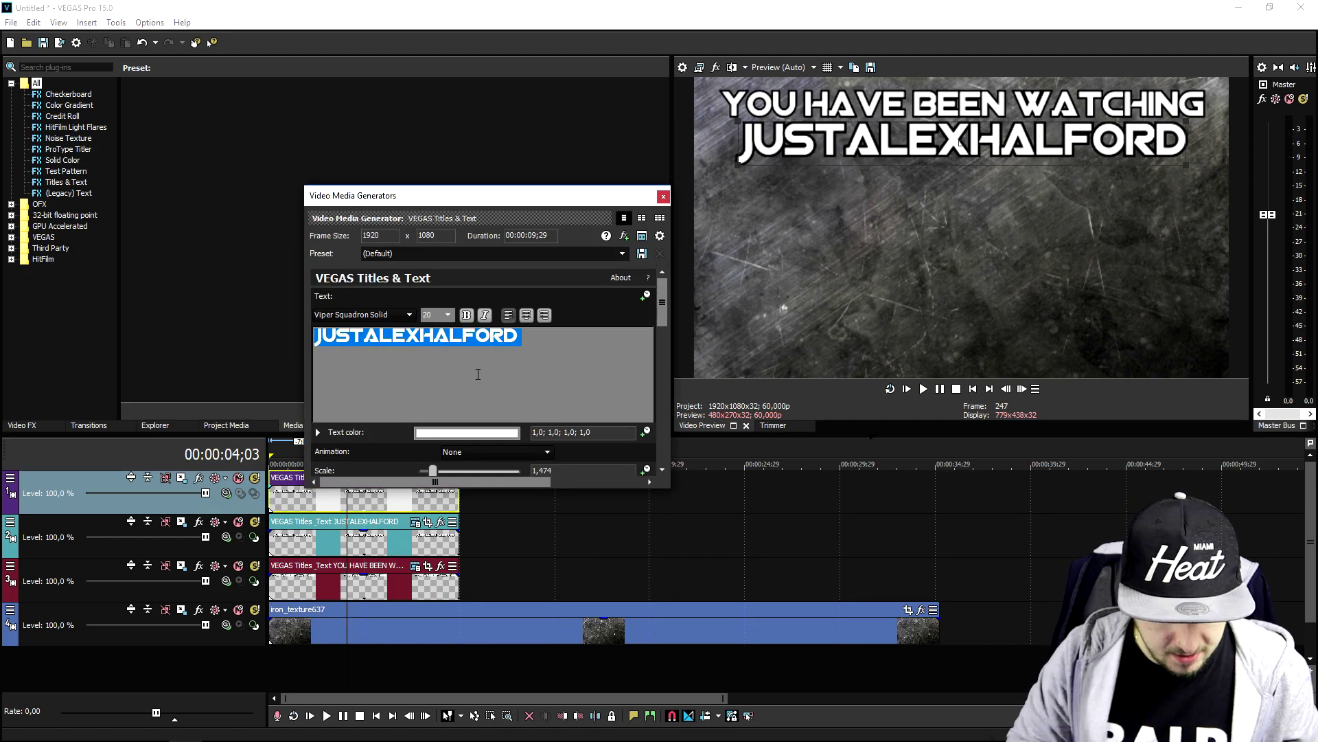
{"action": "type", "text": "CGE"}
{"action": "key", "text": "BackSpace"}
{"action": "key", "text": "BackSpace"}
{"action": "key", "text": "BackSpace"}
{"action": "type", "text": "CHECK THIS ONE"}
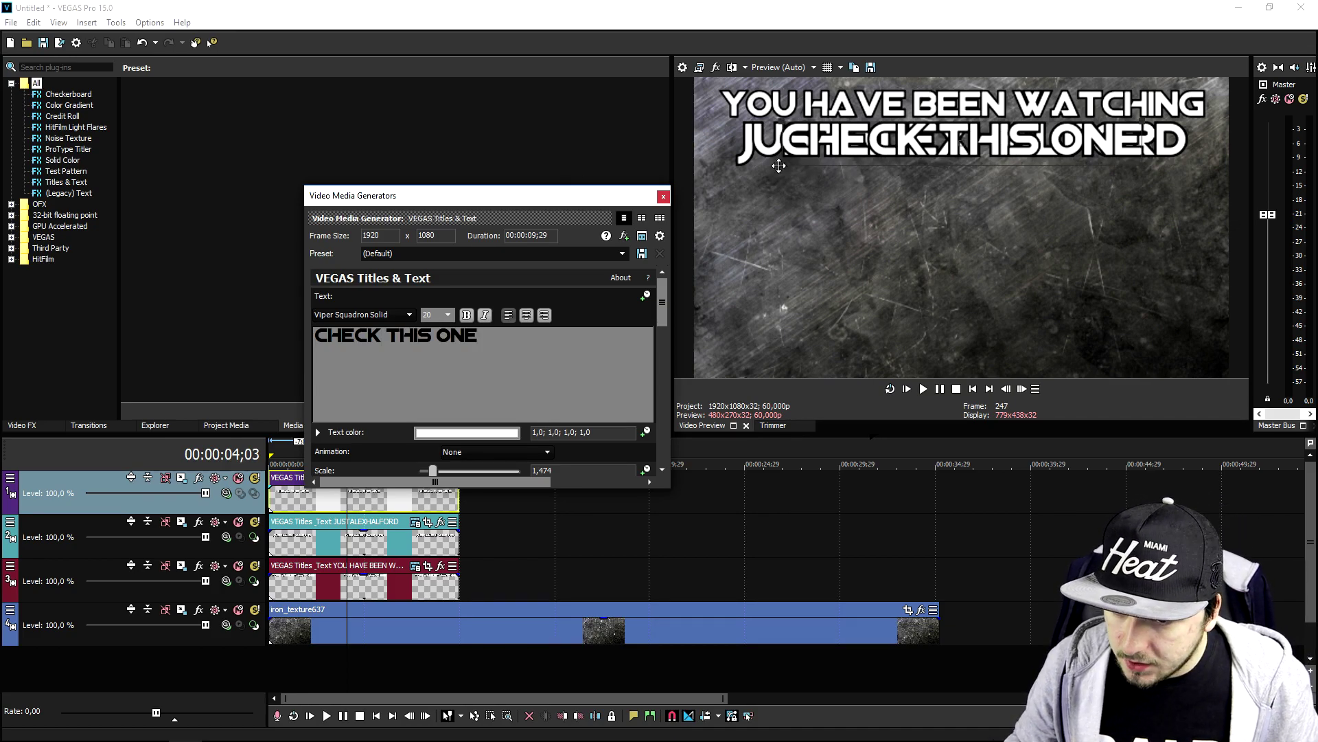
Make CHECK THIS ONE smaller and place it below the main title
{"action": "left_click", "coordinate": [779, 165]}
{"action": "scroll", "coordinate": [896, 145], "scroll_direction": "down", "scroll_amount": 5}
{"action": "left_click_drag", "start_coordinate": [920, 142], "coordinate": [770, 215]}
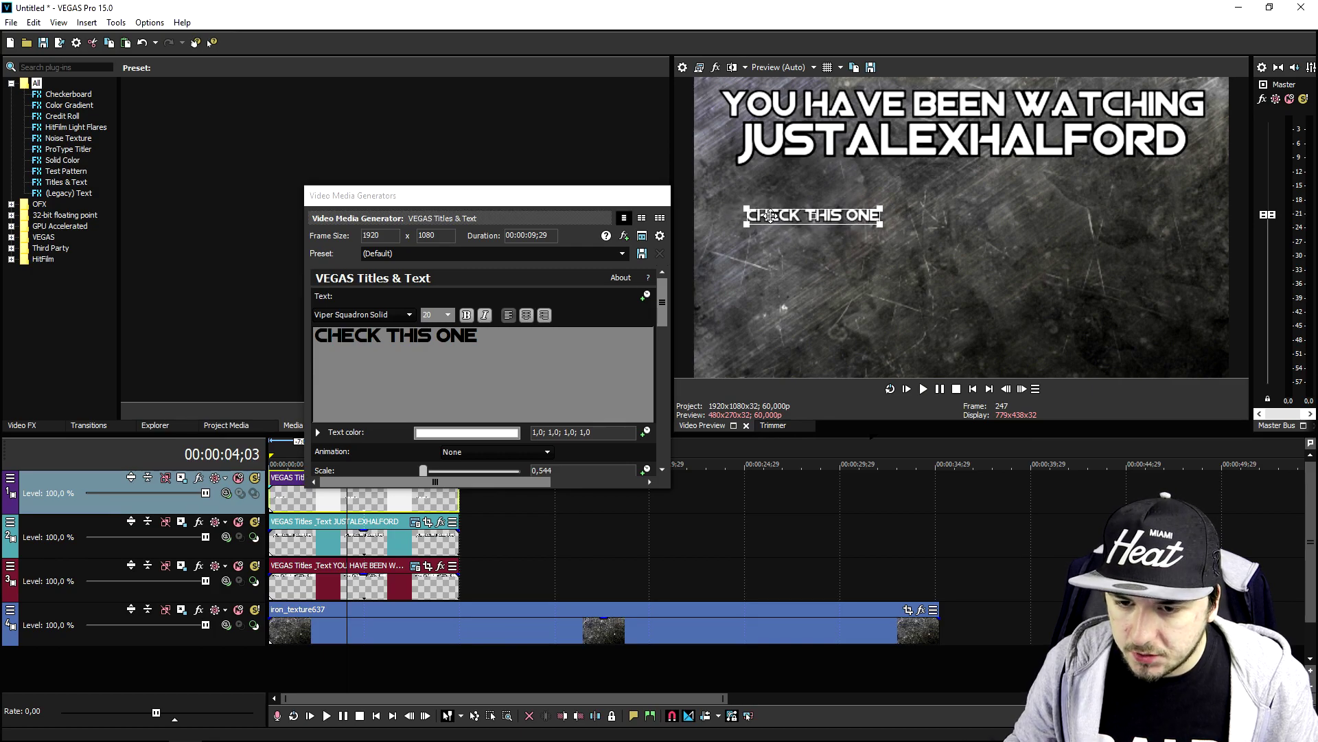
{"action": "left_click_drag", "start_coordinate": [883, 225], "coordinate": [911, 235]}
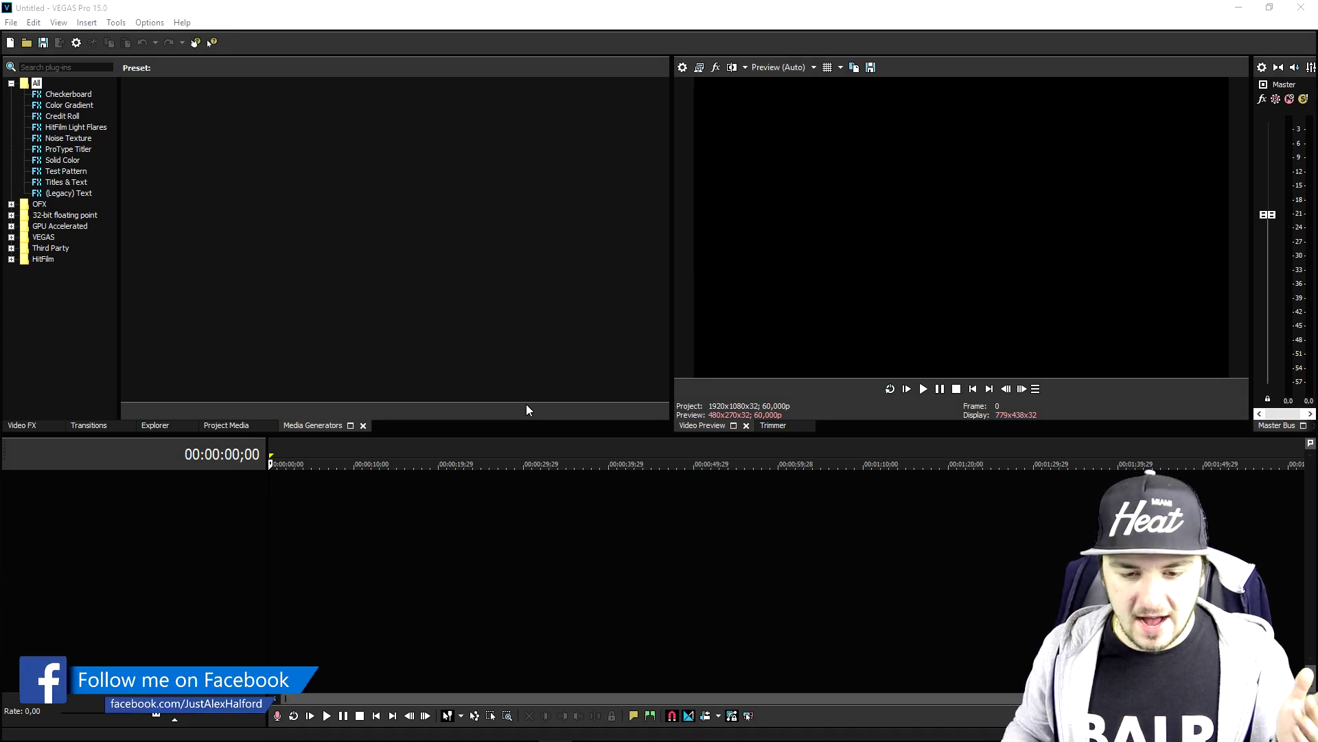
Put iron_texture637 on the timeline and add a VEGAS Titles & Text clip above it
{"action": "left_click_drag", "start_coordinate": [611, 452], "coordinate": [622, 459]}
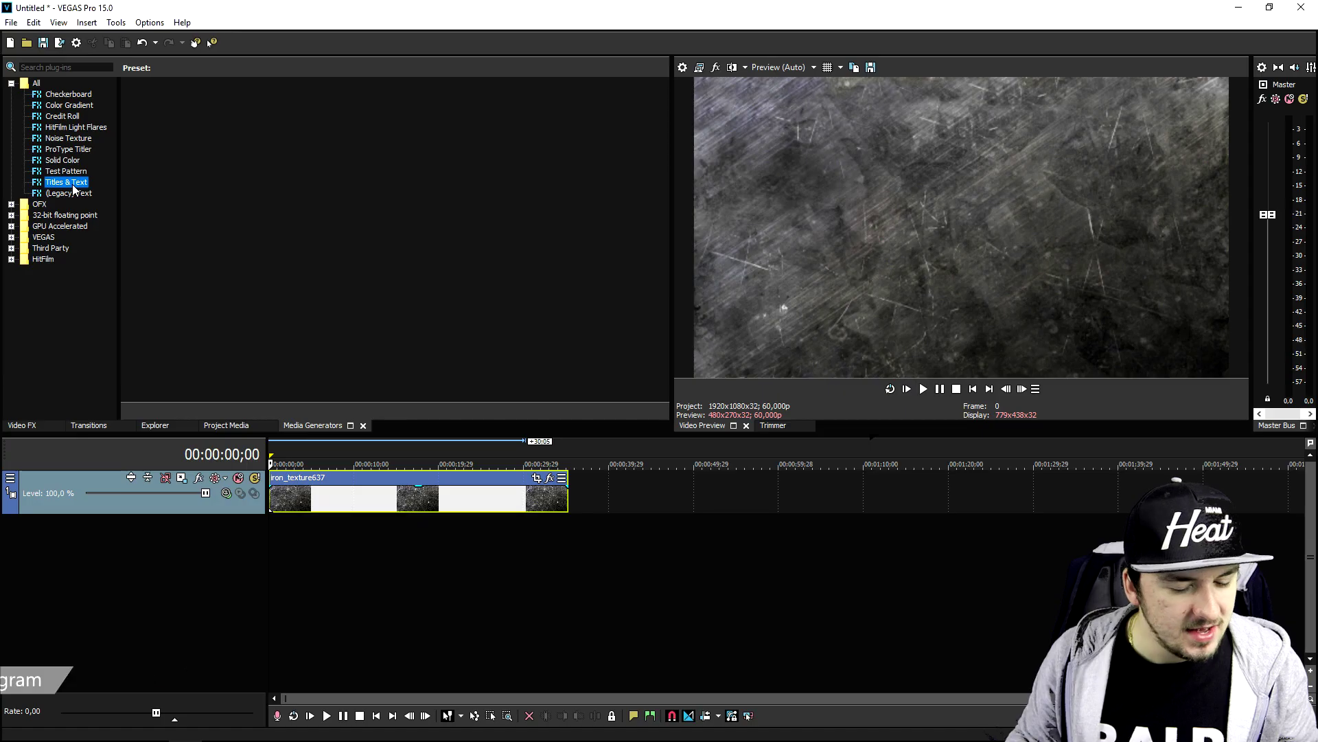
{"action": "left_click_drag", "start_coordinate": [158, 368], "coordinate": [1176, 741]}
{"action": "left_click_drag", "start_coordinate": [469, 487], "coordinate": [485, 476]}
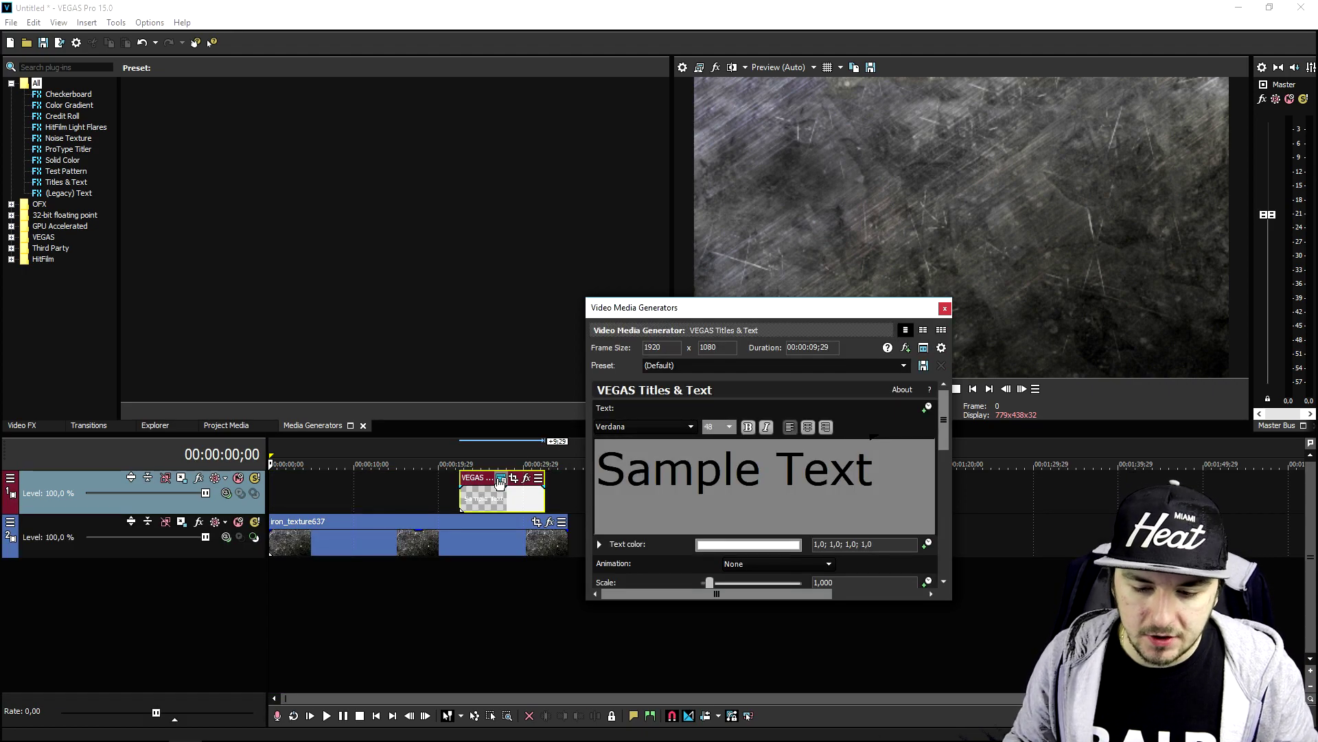
Replace Sample Text with YOU HAVE BEEN WATCHING at font size 20
{"action": "left_click", "coordinate": [498, 499]}
{"action": "triple_click", "coordinate": [717, 470]}
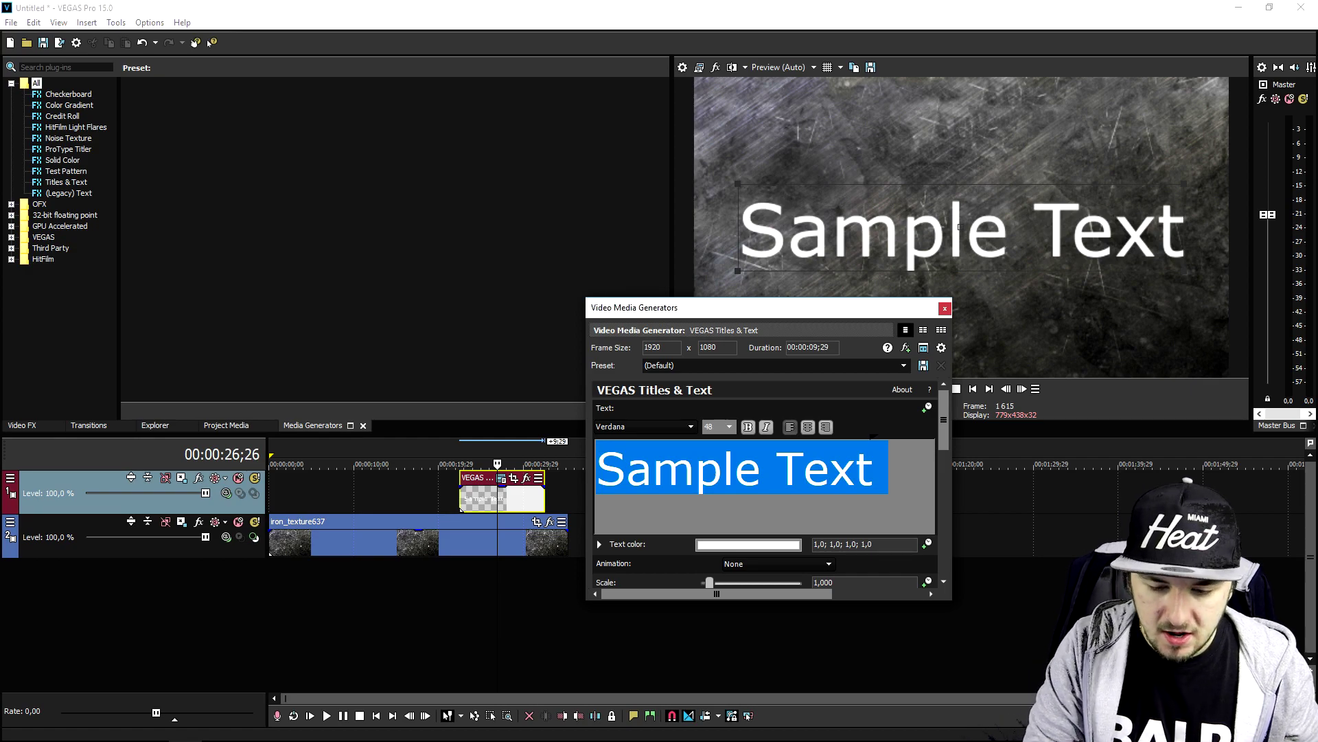
{"action": "type", "text": "YOU HQVE"}
{"action": "key", "text": "BackSpace"}
{"action": "key", "text": "BackSpace"}
{"action": "key", "text": "BackSpace"}
{"action": "type", "text": "AVE BE"}
{"action": "type", "text": "EN WATCHIN"}
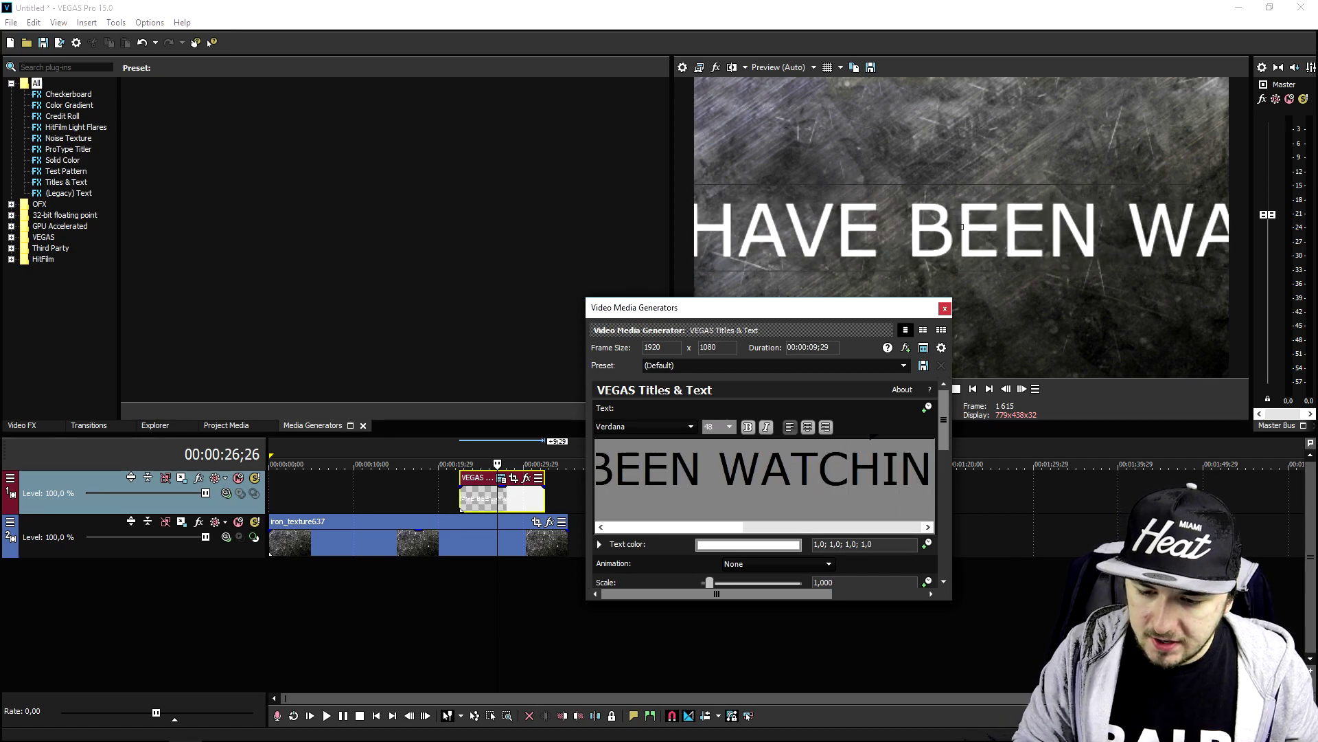
{"action": "type", "text": "G"}
{"action": "key", "text": "ctrl+a"}
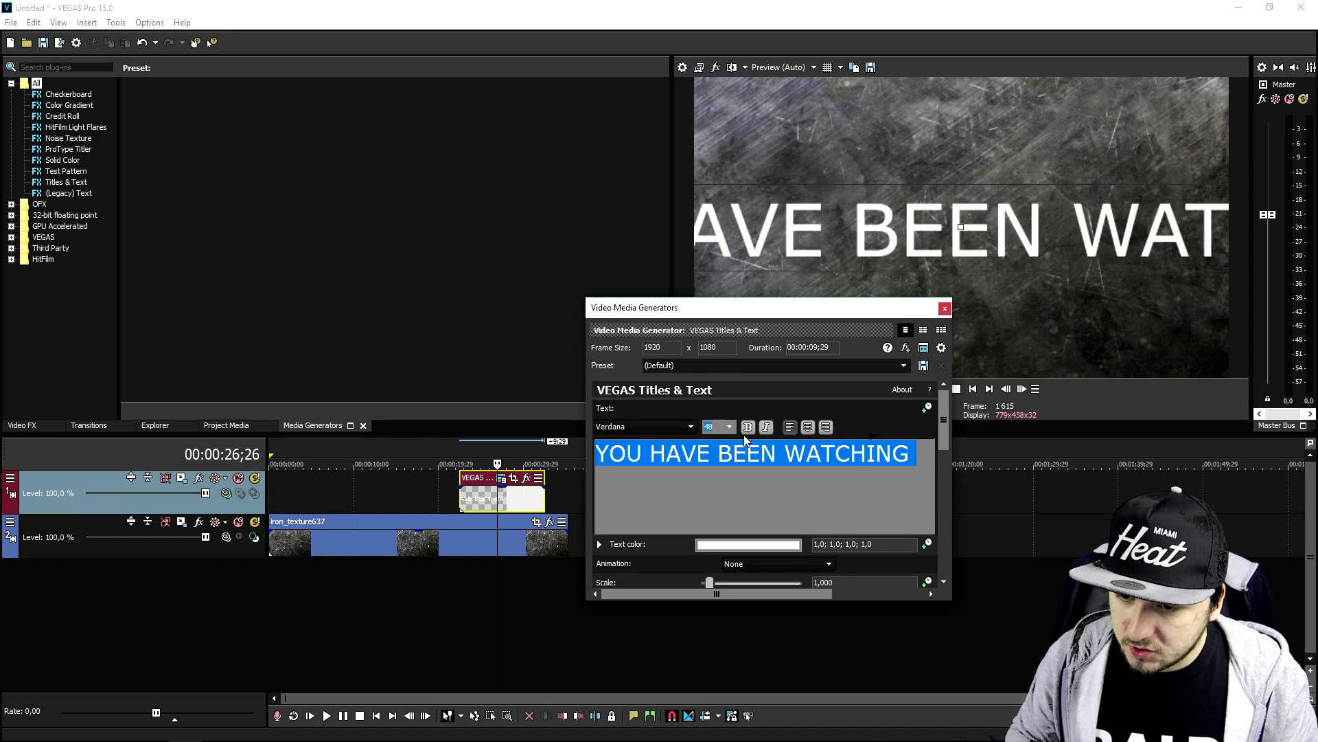
{"action": "type", "text": "20"}
{"action": "key", "text": "Return"}
Move the YOU HAVE BEEN WATCHING title up near the top of the frame
{"action": "scroll", "coordinate": [811, 247], "scroll_direction": "up", "scroll_amount": 3}
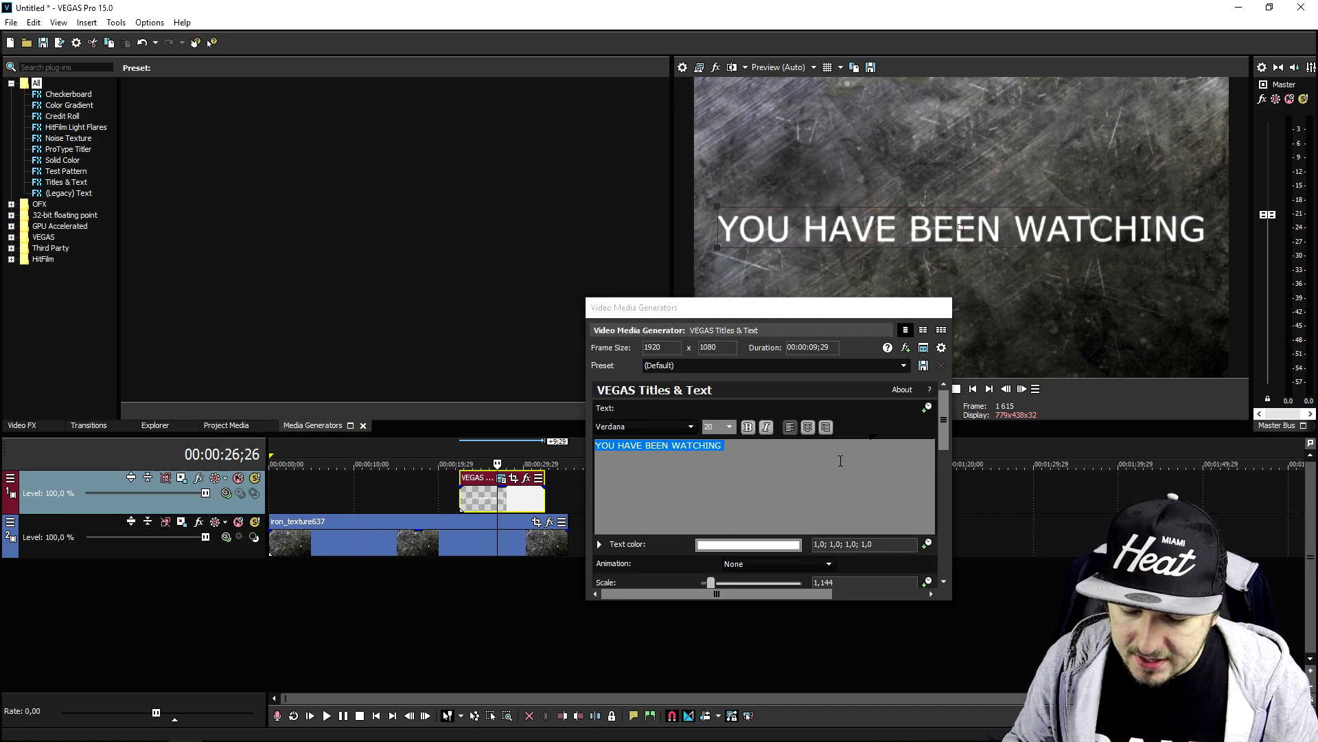
{"action": "left_click_drag", "start_coordinate": [899, 225], "coordinate": [902, 105]}
{"action": "scroll", "coordinate": [884, 443], "scroll_direction": "down", "scroll_amount": 1}
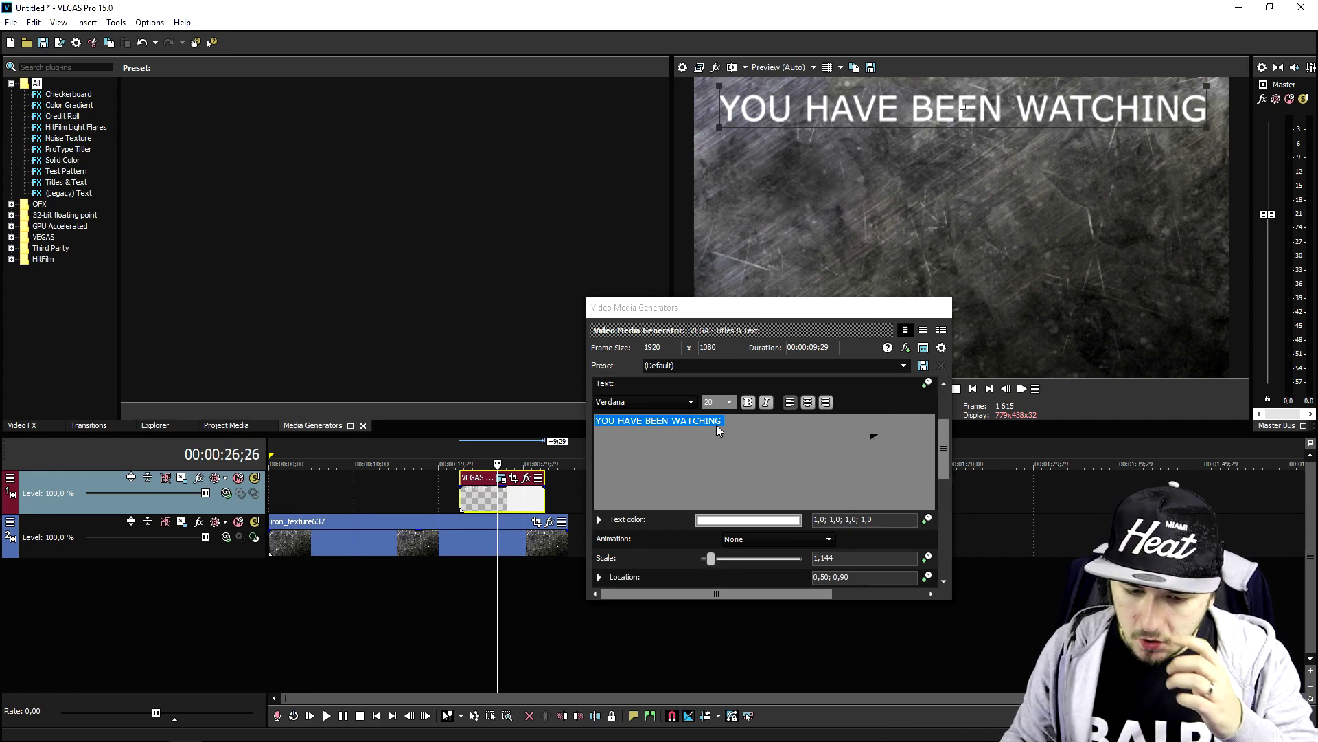
{"action": "left_click", "coordinate": [667, 404]}
Browse the font list and set the title's font to Viper Squadron Solid
{"action": "left_click", "coordinate": [671, 442]}
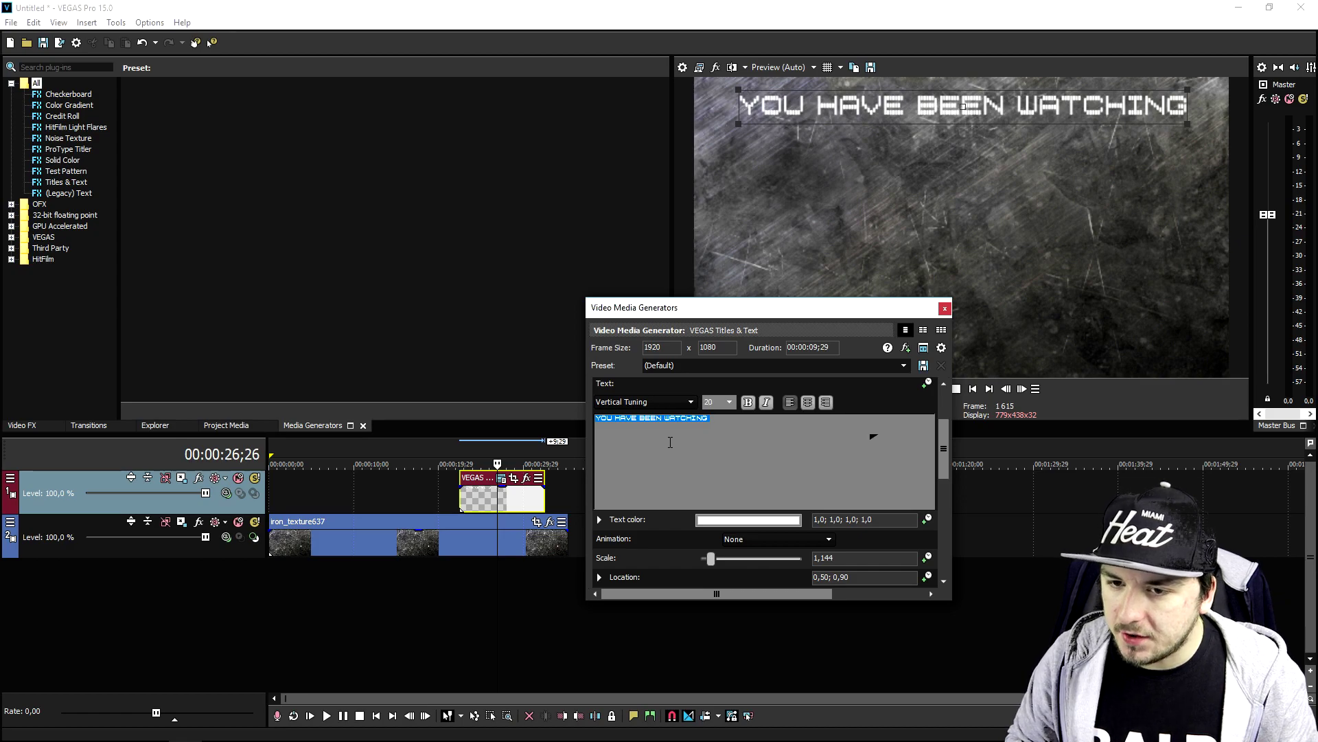
{"action": "key", "text": "Down"}
{"action": "key", "text": "Down"}
{"action": "key", "text": "Down"}
{"action": "key", "text": "Down"}
{"action": "key", "text": "Down"}
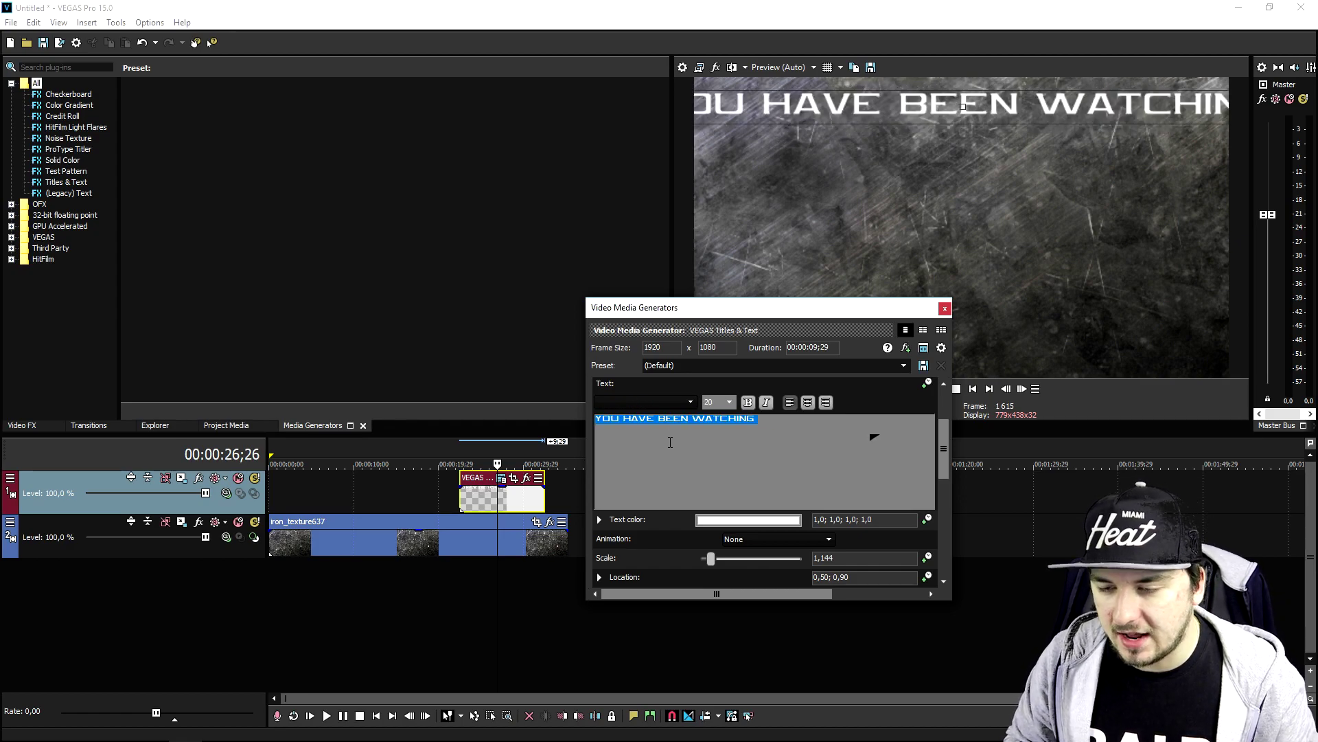
{"action": "key", "text": "Down"}
{"action": "key", "text": "Down"}
{"action": "key", "text": "Down"}
{"action": "key", "text": "Down"}
{"action": "key", "text": "Down"}
{"action": "key", "text": "Down"}
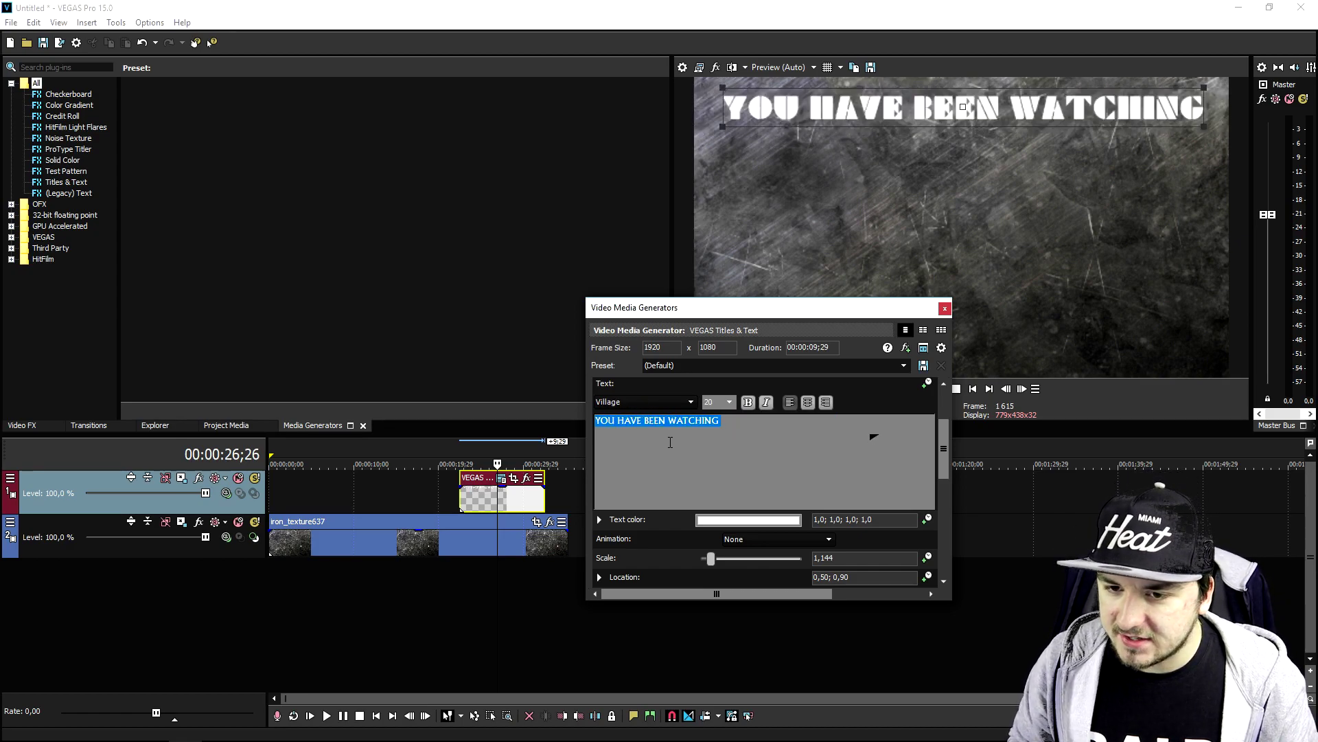
{"action": "key", "text": "Down"}
{"action": "key", "text": "Down"}
{"action": "key", "text": "Down"}
{"action": "key", "text": "Down"}
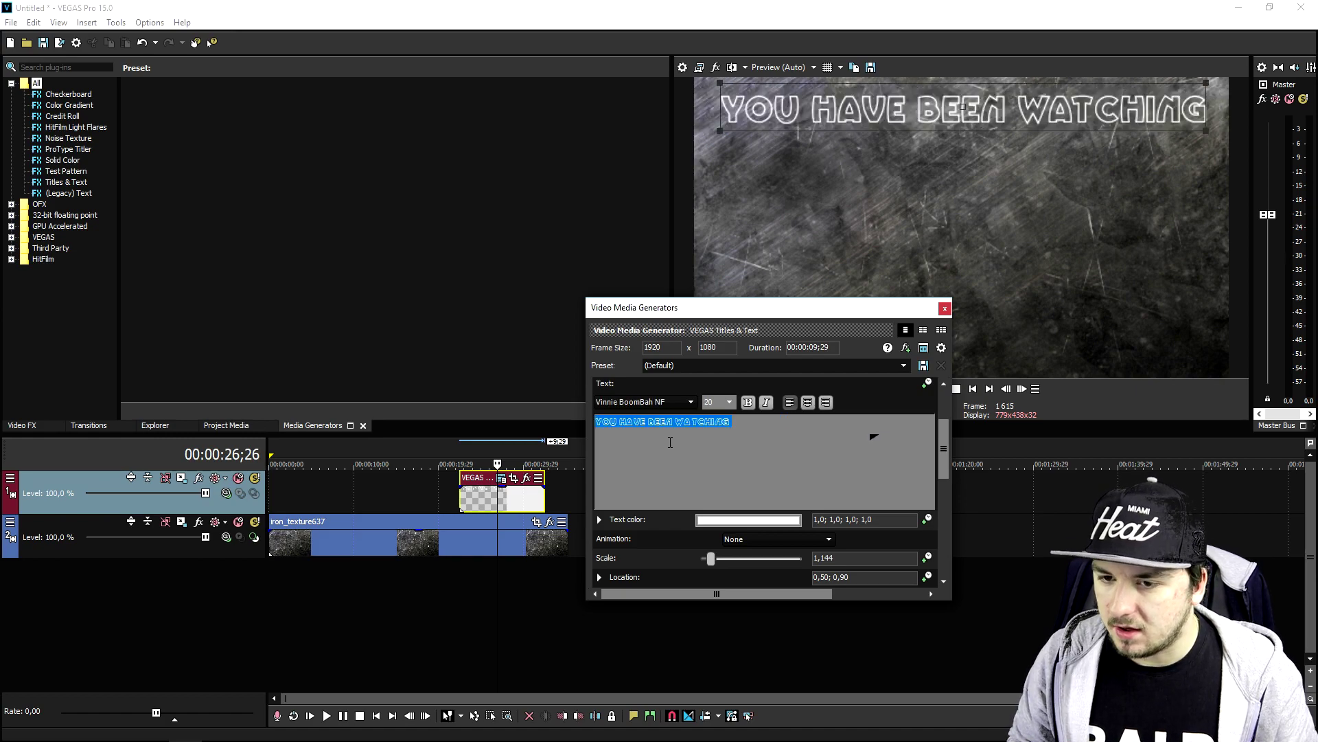
{"action": "key", "text": "Down"}
{"action": "key", "text": "Down"}
{"action": "key", "text": "Down"}
{"action": "key", "text": "Down"}
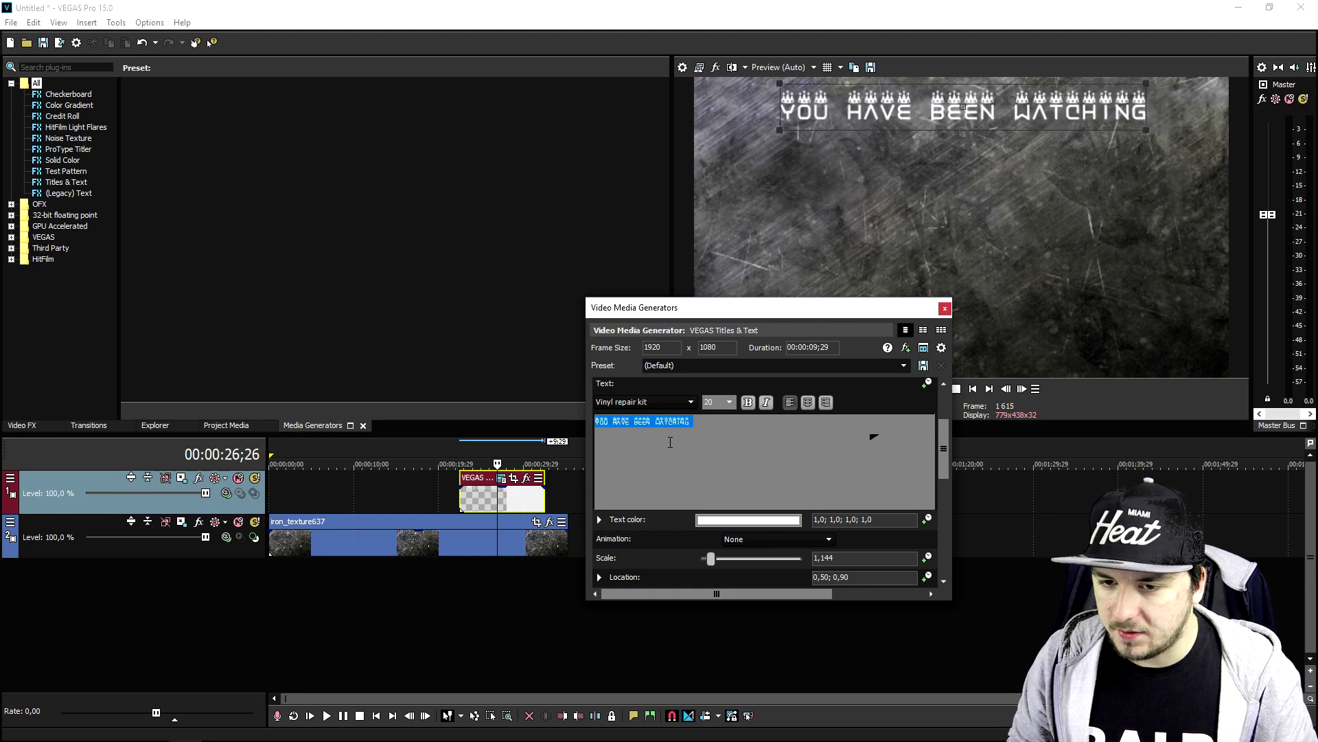
{"action": "key", "text": "Down"}
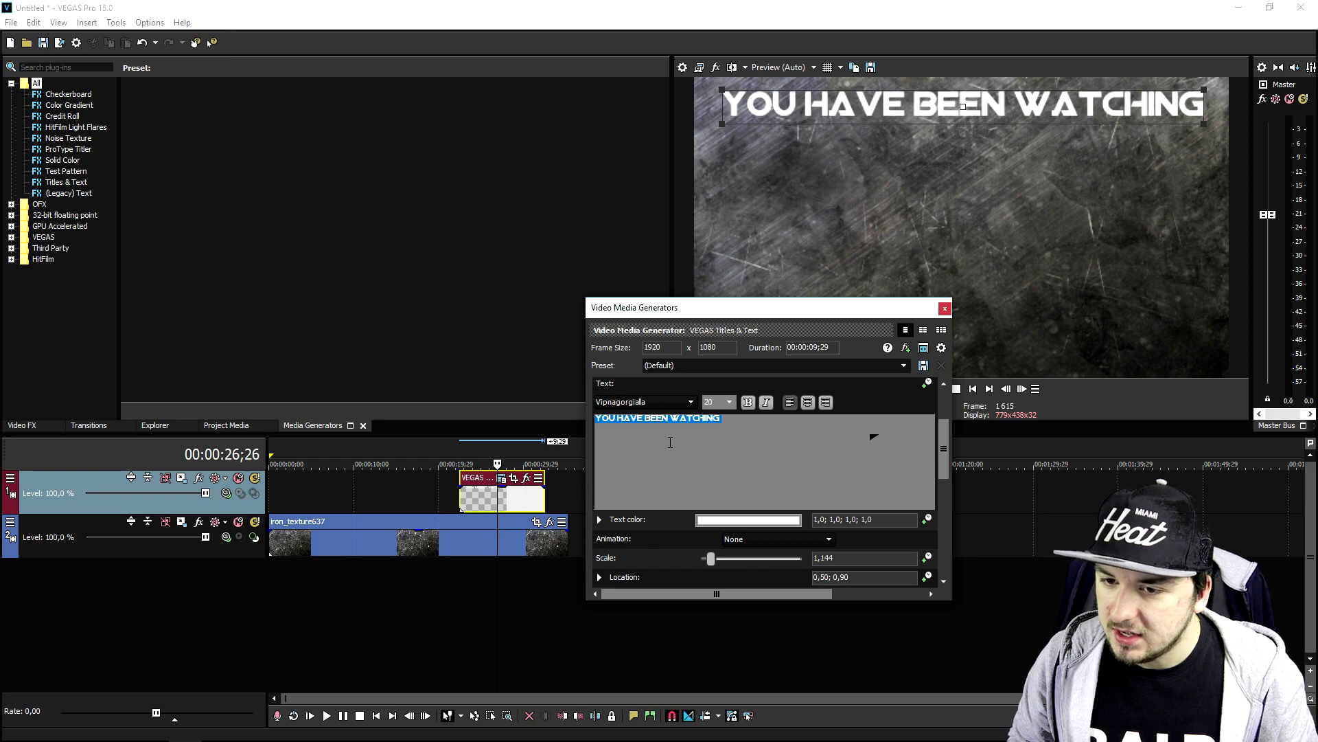
{"action": "key", "text": "Up"}
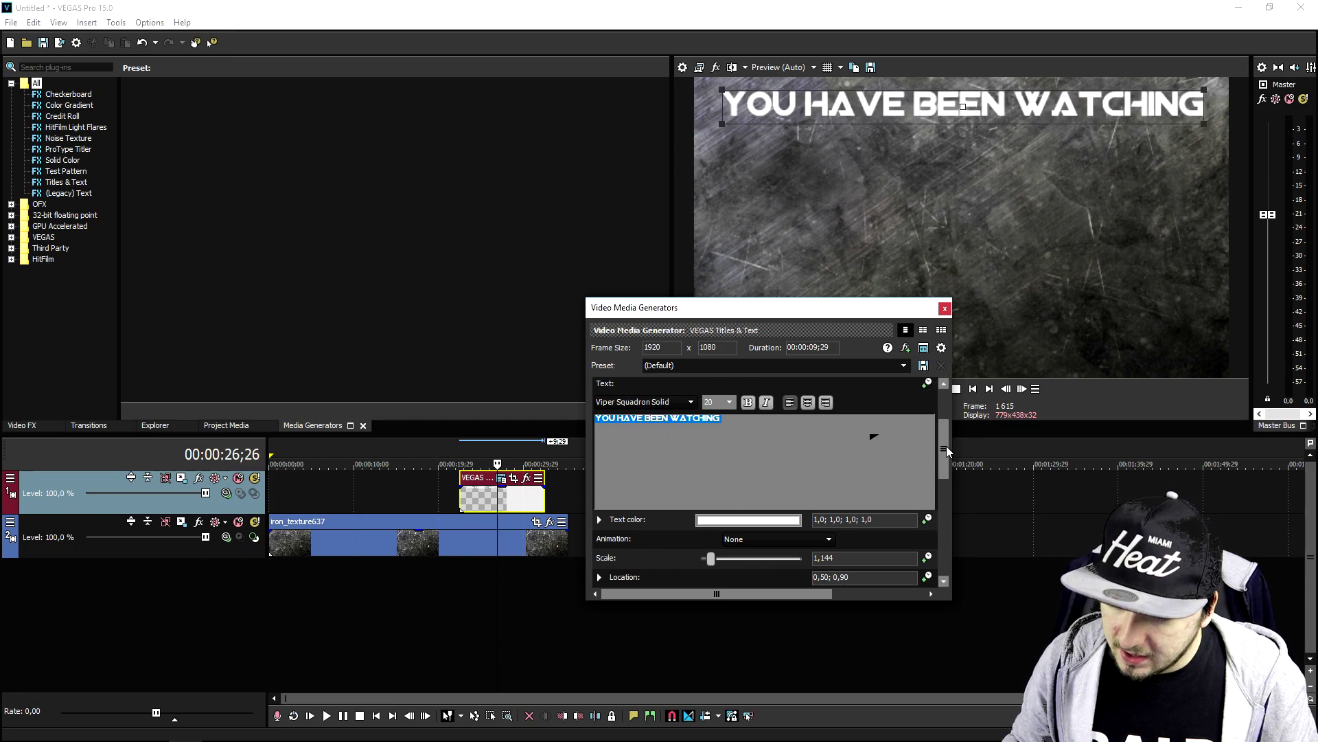
{"action": "left_click_drag", "start_coordinate": [946, 450], "coordinate": [867, 561]}
Give the title a black outline at width 10.000 and close the title settings
{"action": "left_click", "coordinate": [599, 557]}
{"action": "scroll", "coordinate": [719, 548], "scroll_direction": "down", "scroll_amount": 1}
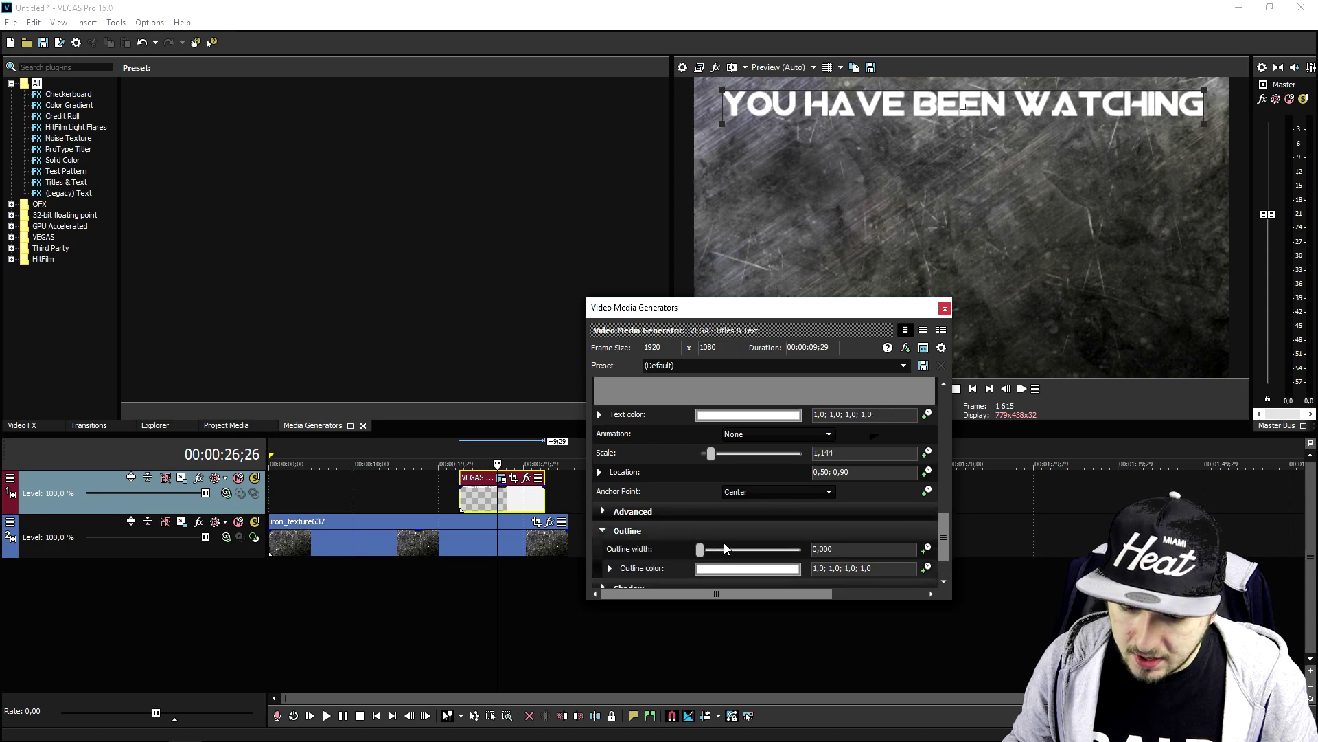
{"action": "left_click", "coordinate": [748, 570]}
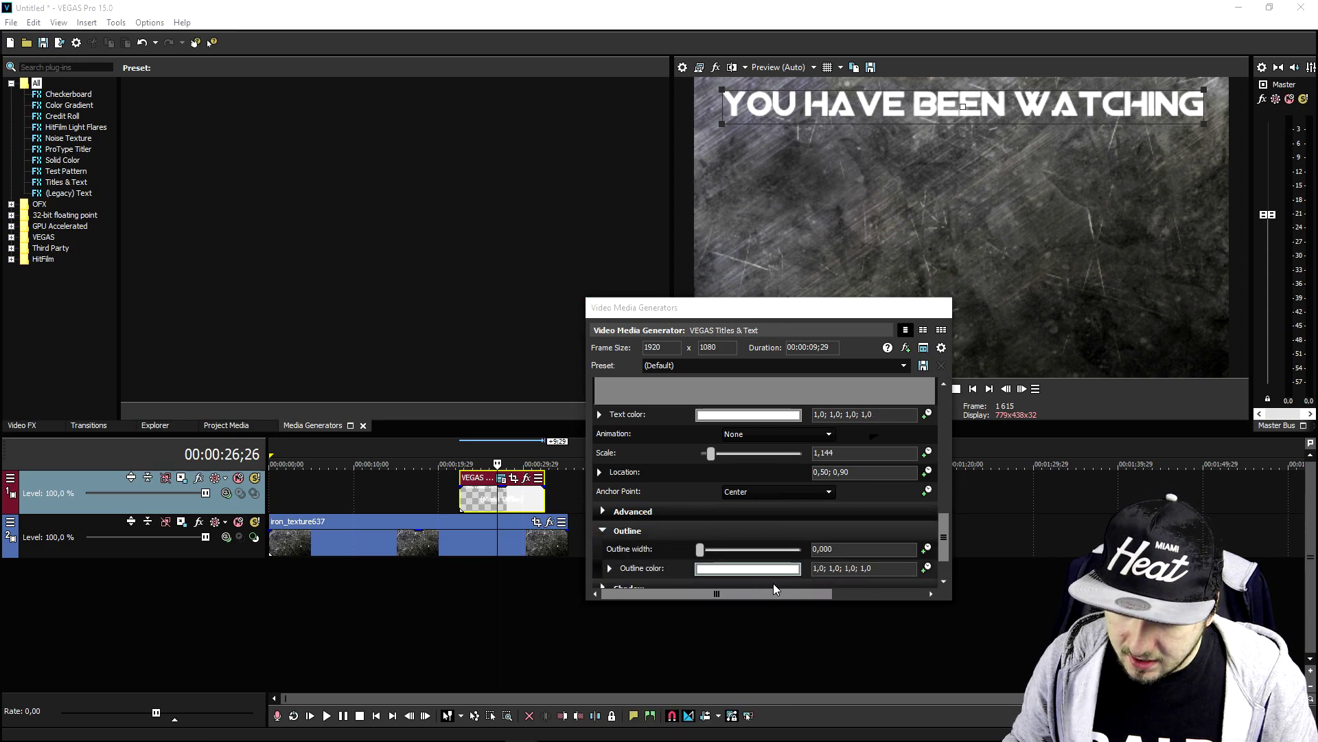
{"action": "left_click", "coordinate": [773, 572]}
{"action": "left_click_drag", "start_coordinate": [645, 712], "coordinate": [630, 732]}
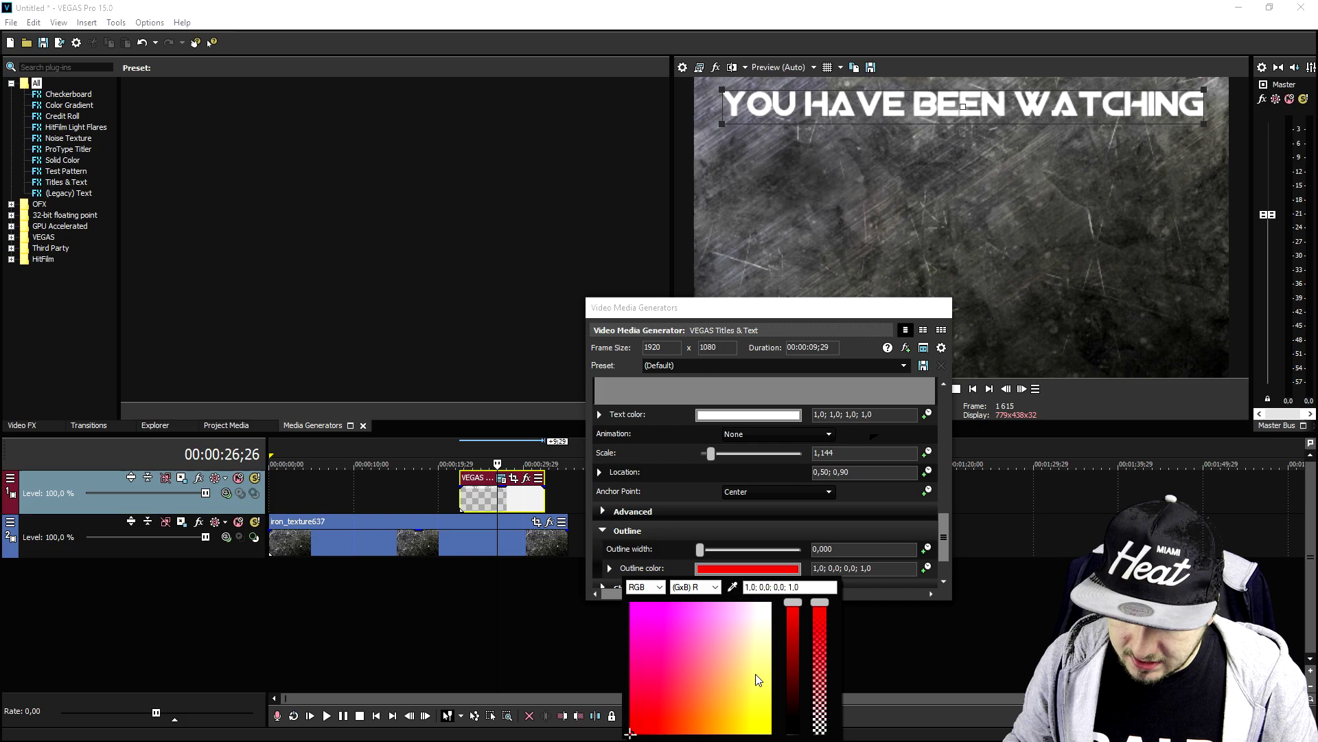
{"action": "left_click_drag", "start_coordinate": [789, 603], "coordinate": [791, 699]}
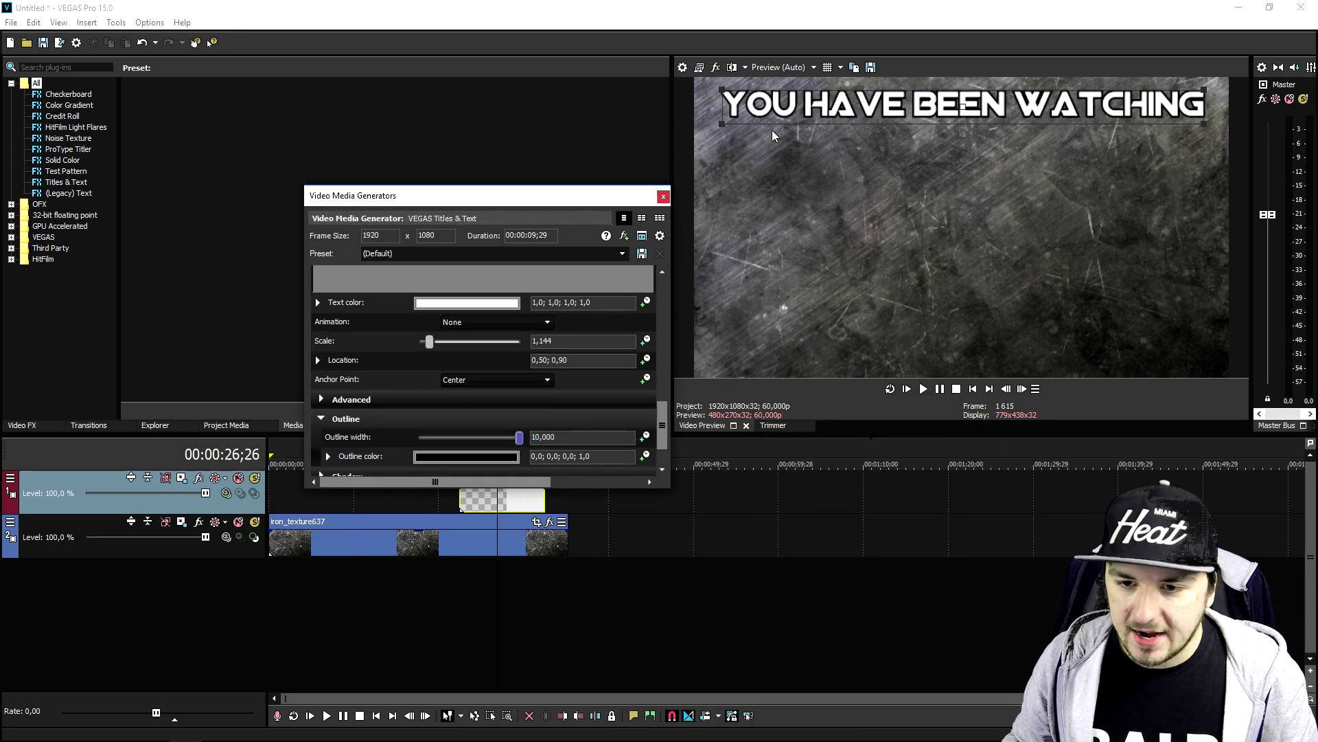
{"action": "left_click", "coordinate": [663, 197]}
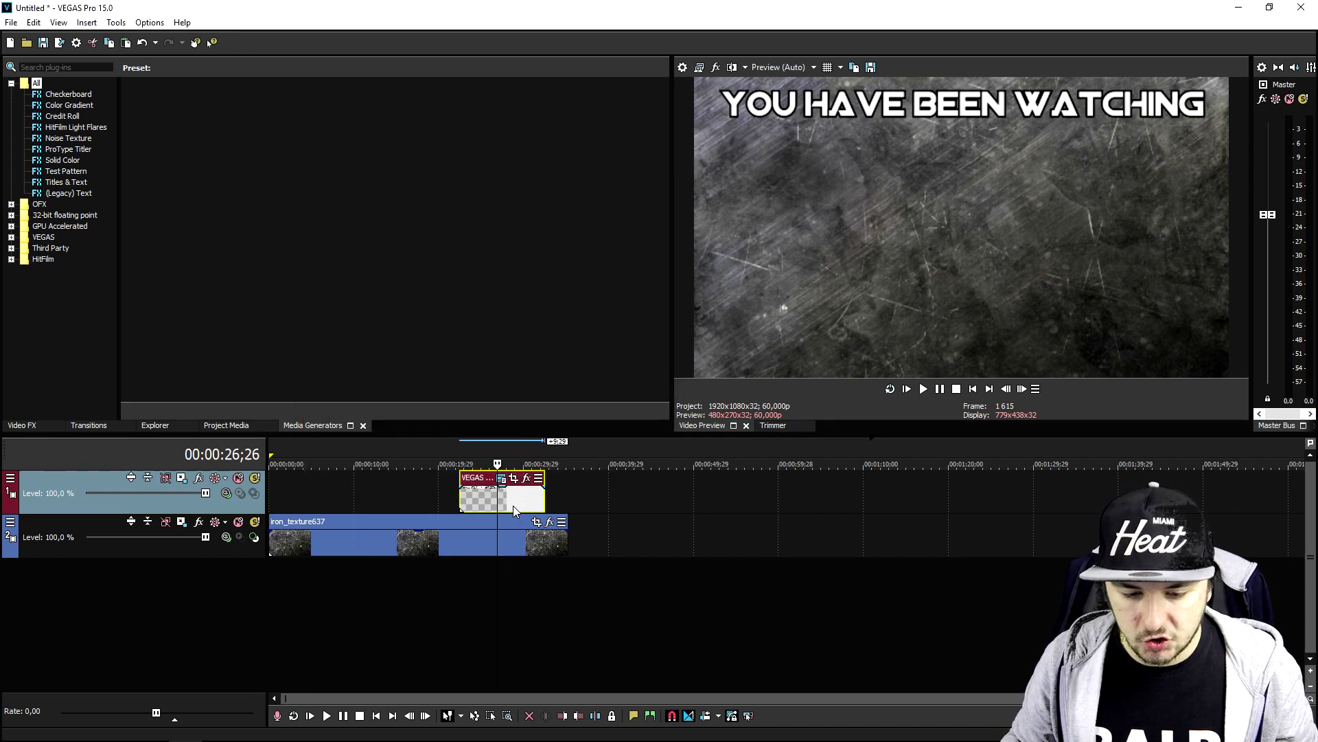
Paste a title copy onto a new video track and align both titles at the project start
{"action": "right_click", "coordinate": [446, 491]}
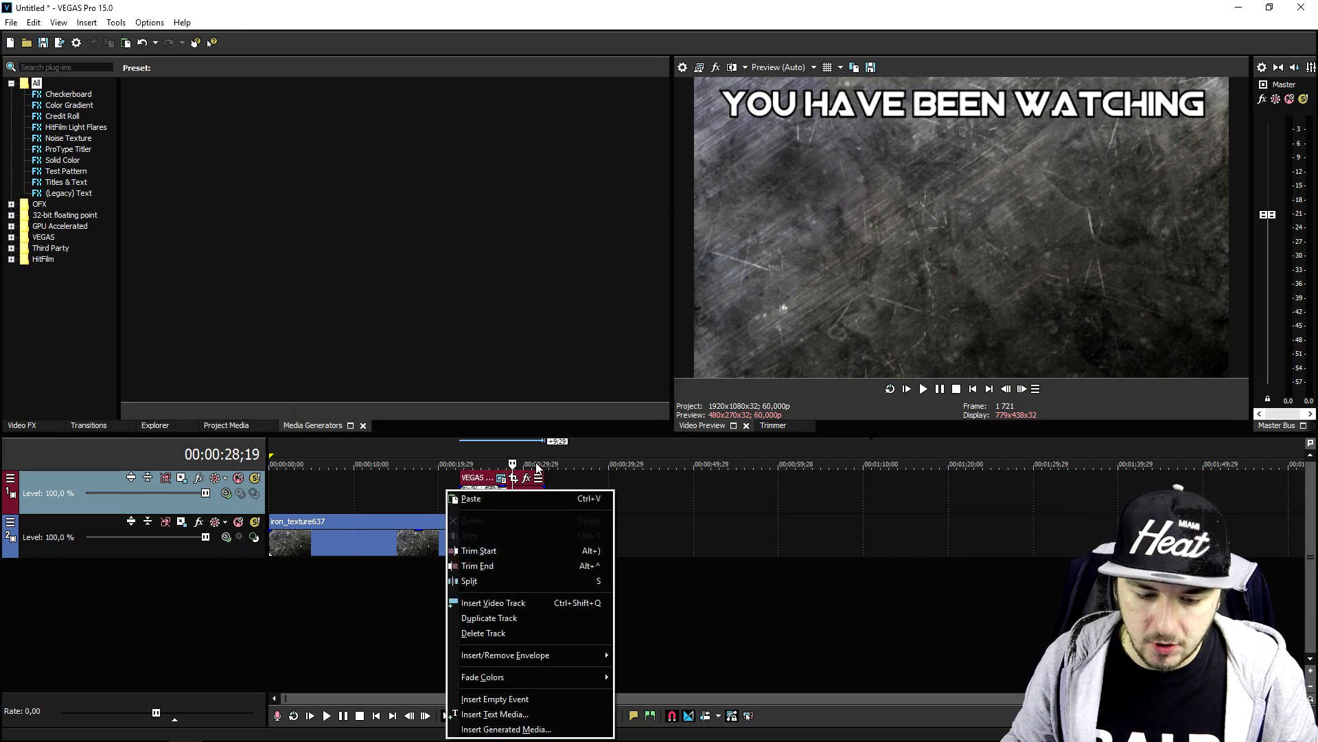
{"action": "left_click", "coordinate": [551, 601]}
{"action": "key", "text": "ctrl+v"}
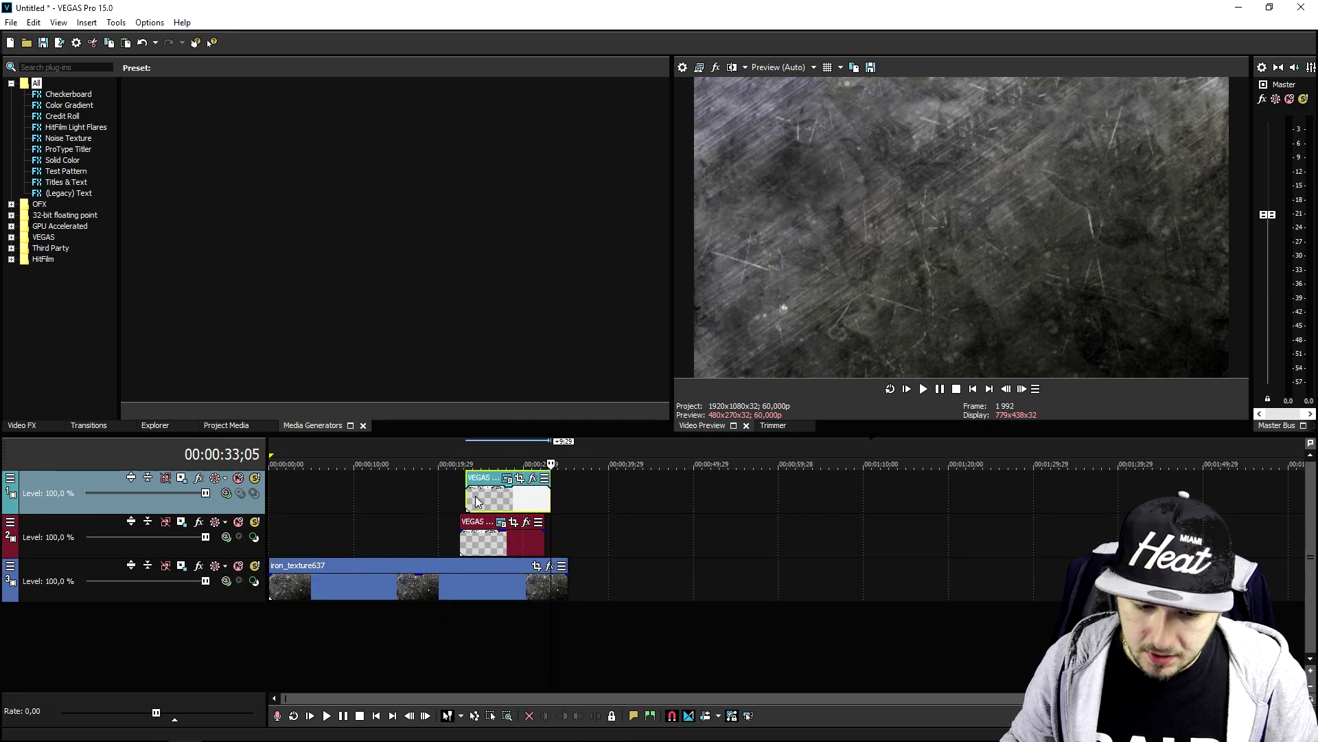
{"action": "left_click_drag", "start_coordinate": [490, 497], "coordinate": [300, 497]}
{"action": "left_click_drag", "start_coordinate": [473, 543], "coordinate": [285, 543]}
{"action": "left_click", "coordinate": [287, 502]}
{"action": "left_click", "coordinate": [311, 477]}
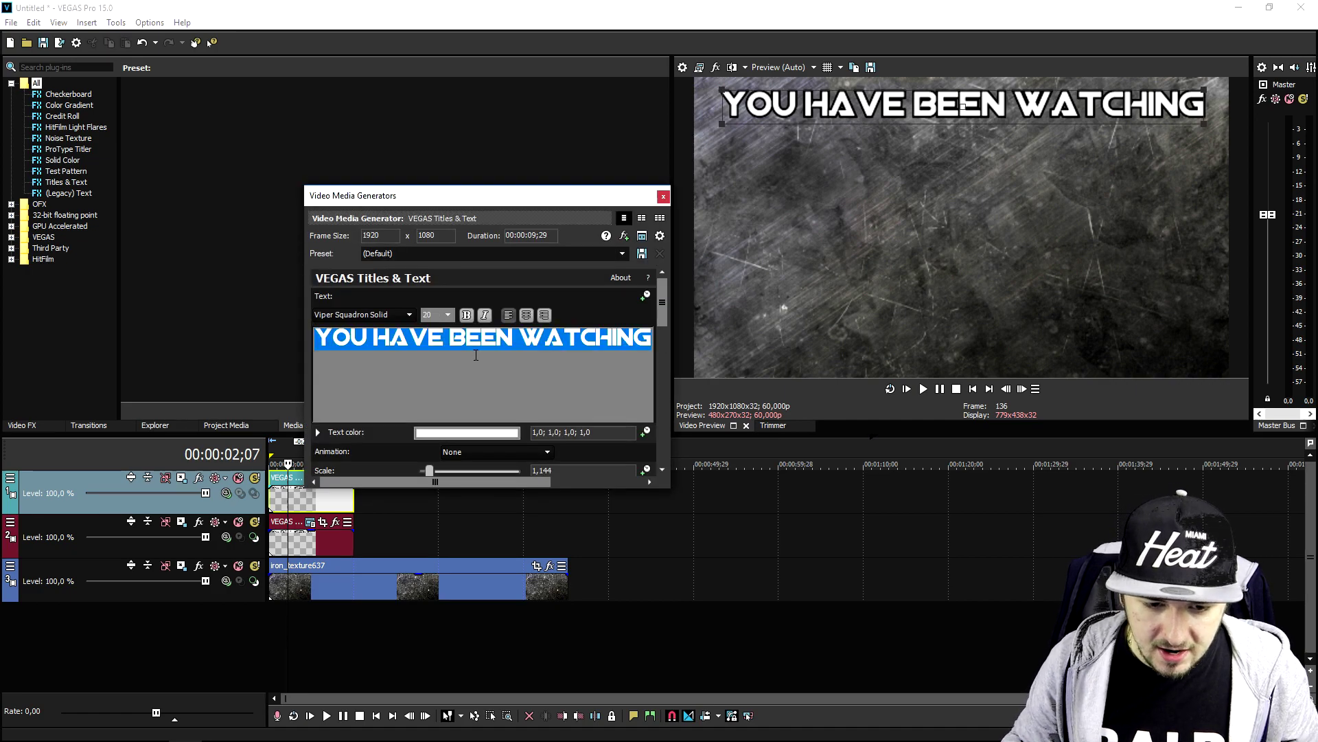
Change the copy's text to the channel name and scale it to 1.474 below YOU HAVE BEEN WATCHING
{"action": "double_click", "coordinate": [963, 105]}
{"action": "type", "text": "JUSTALEXH"}
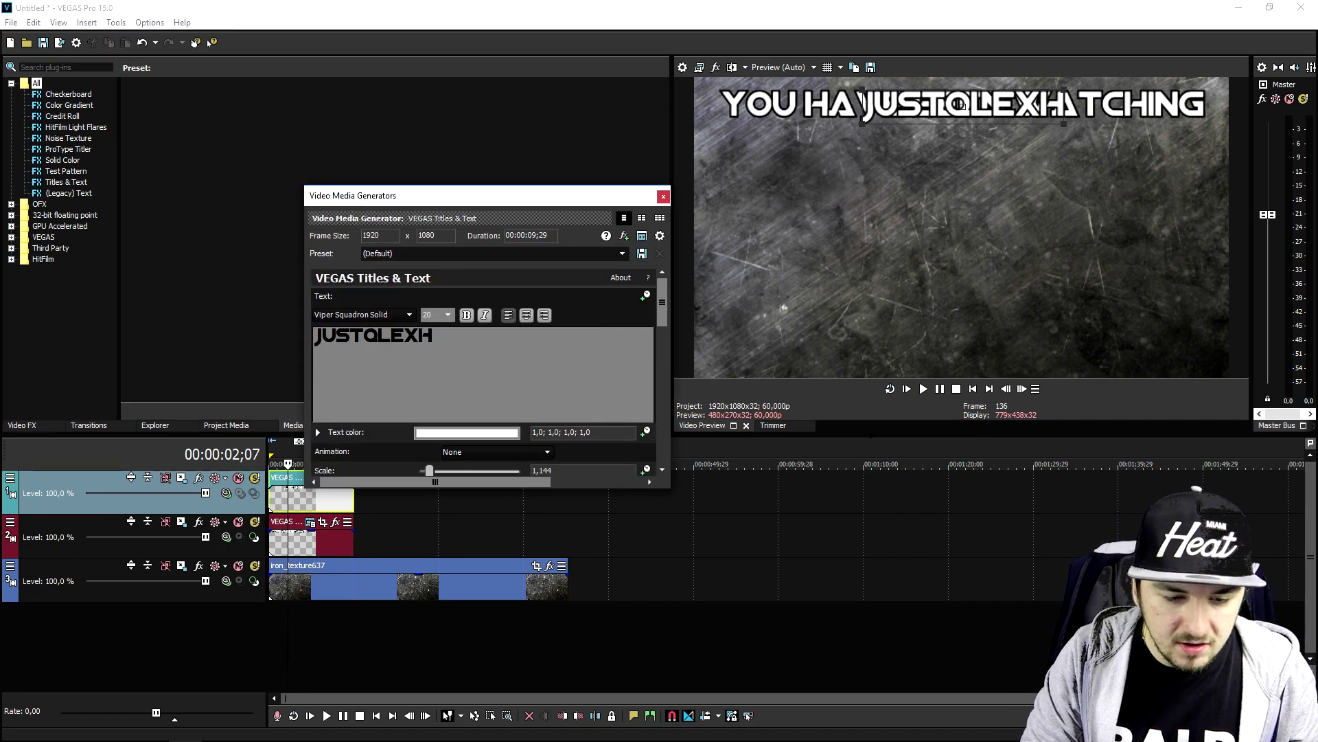
{"action": "type", "text": "ALFORD"}
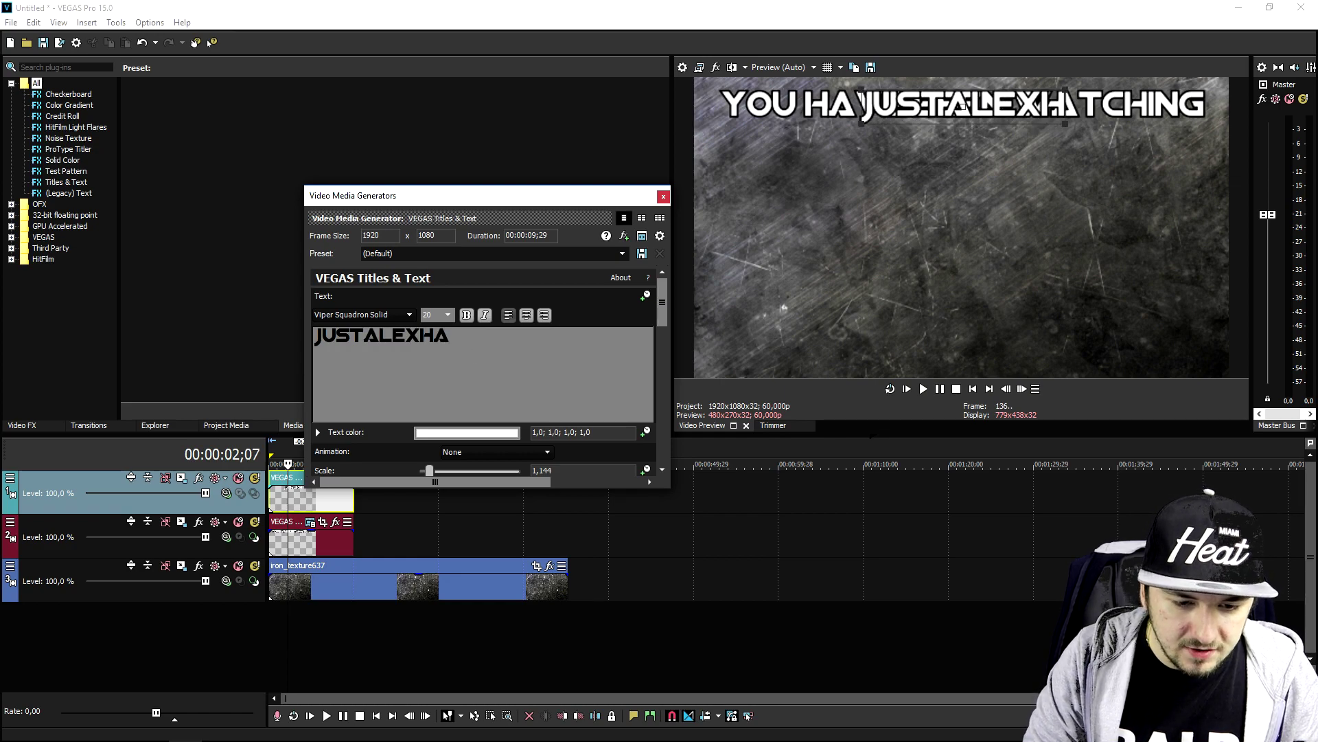
{"action": "left_click", "coordinate": [794, 125]}
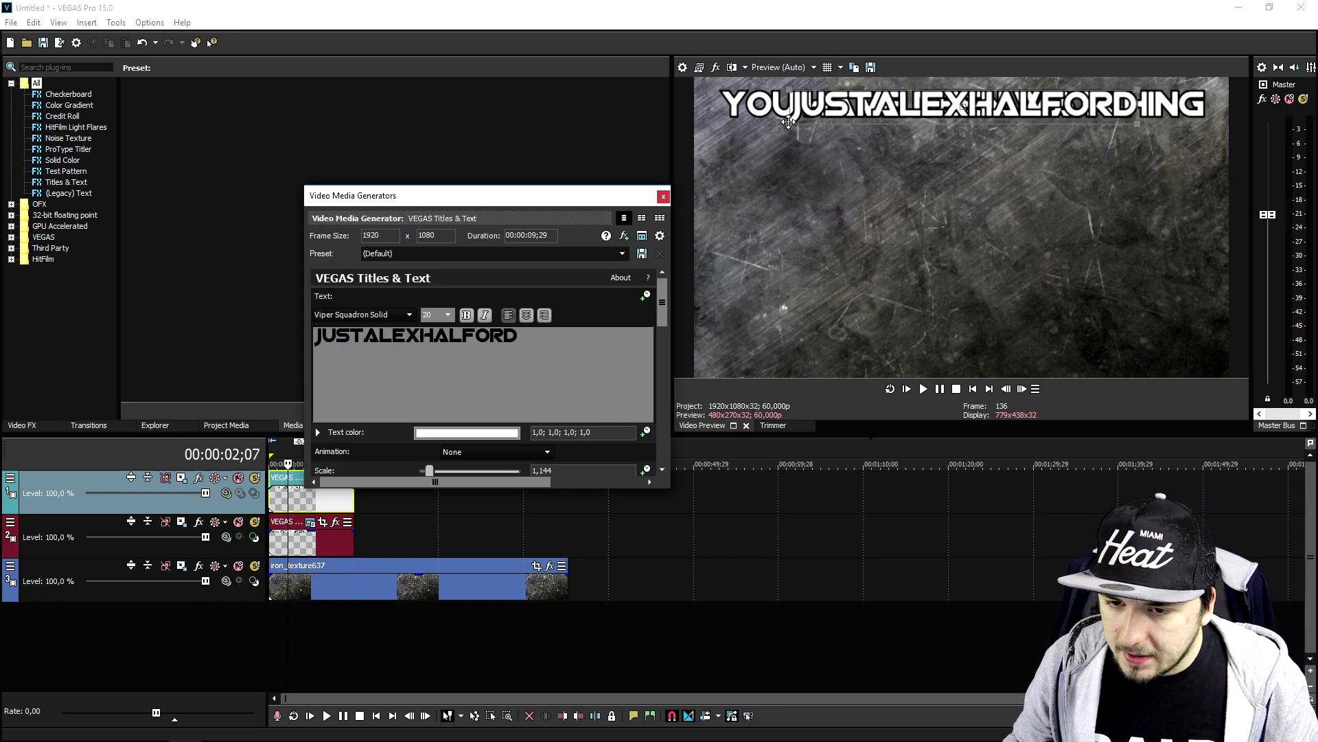
{"action": "scroll", "coordinate": [874, 108], "scroll_direction": "up", "scroll_amount": 5}
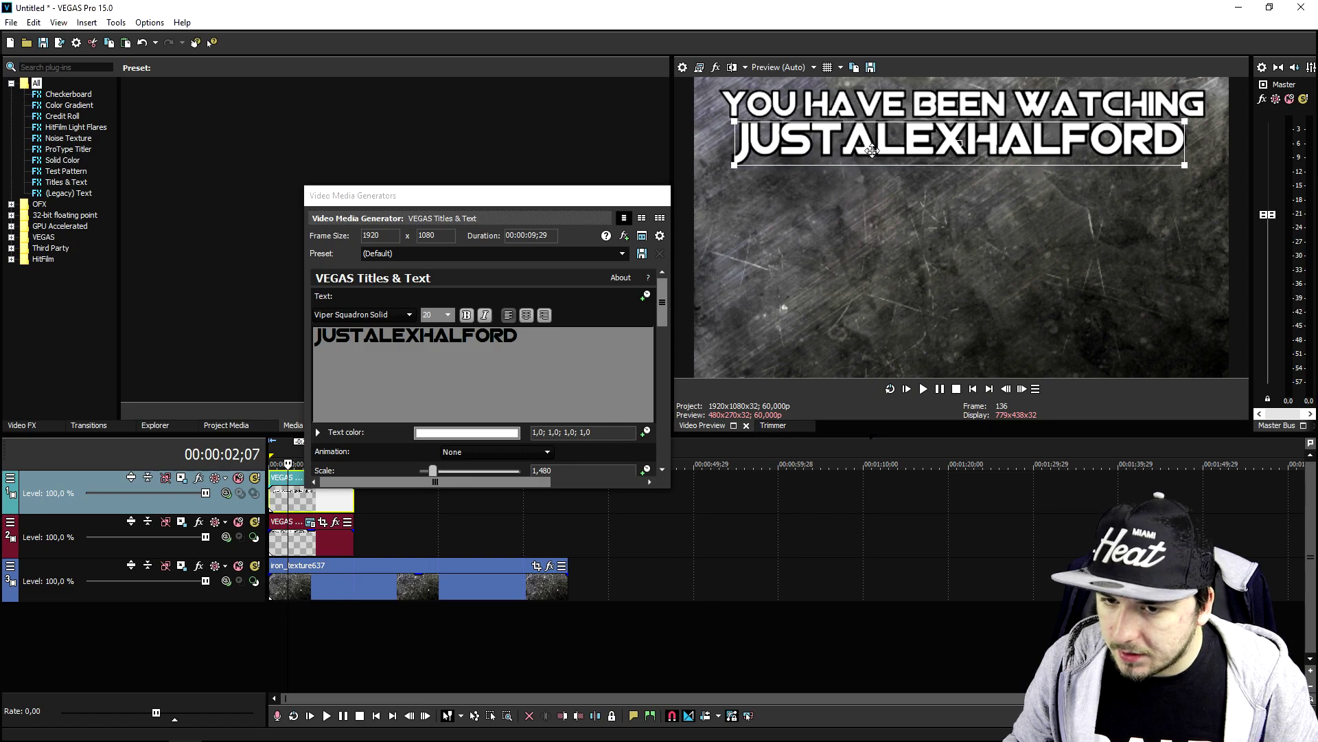
{"action": "mouse_move", "coordinate": [738, 167]}
{"action": "left_mouse_down"}
{"action": "mouse_move", "coordinate": [718, 174]}
{"action": "mouse_move", "coordinate": [739, 166]}
{"action": "left_mouse_up"}
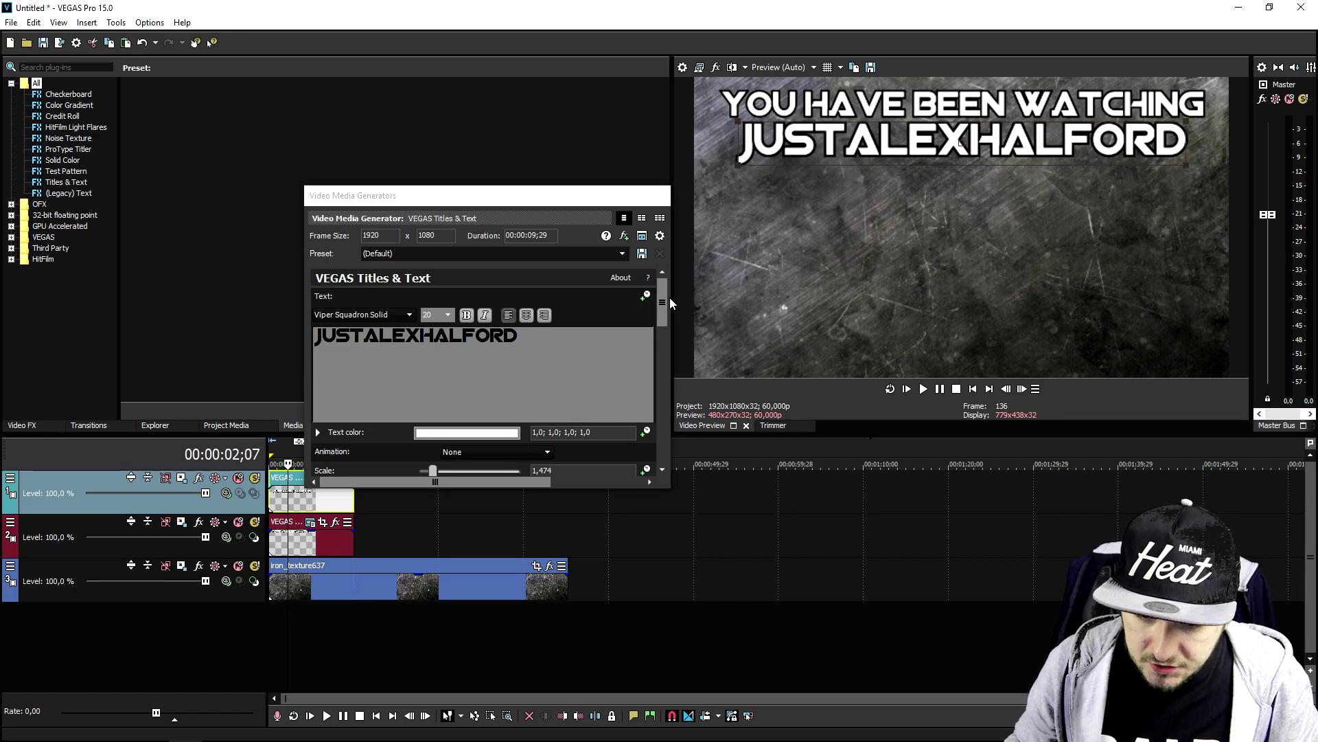
{"action": "scroll", "coordinate": [604, 373], "scroll_direction": "down", "scroll_amount": 3}
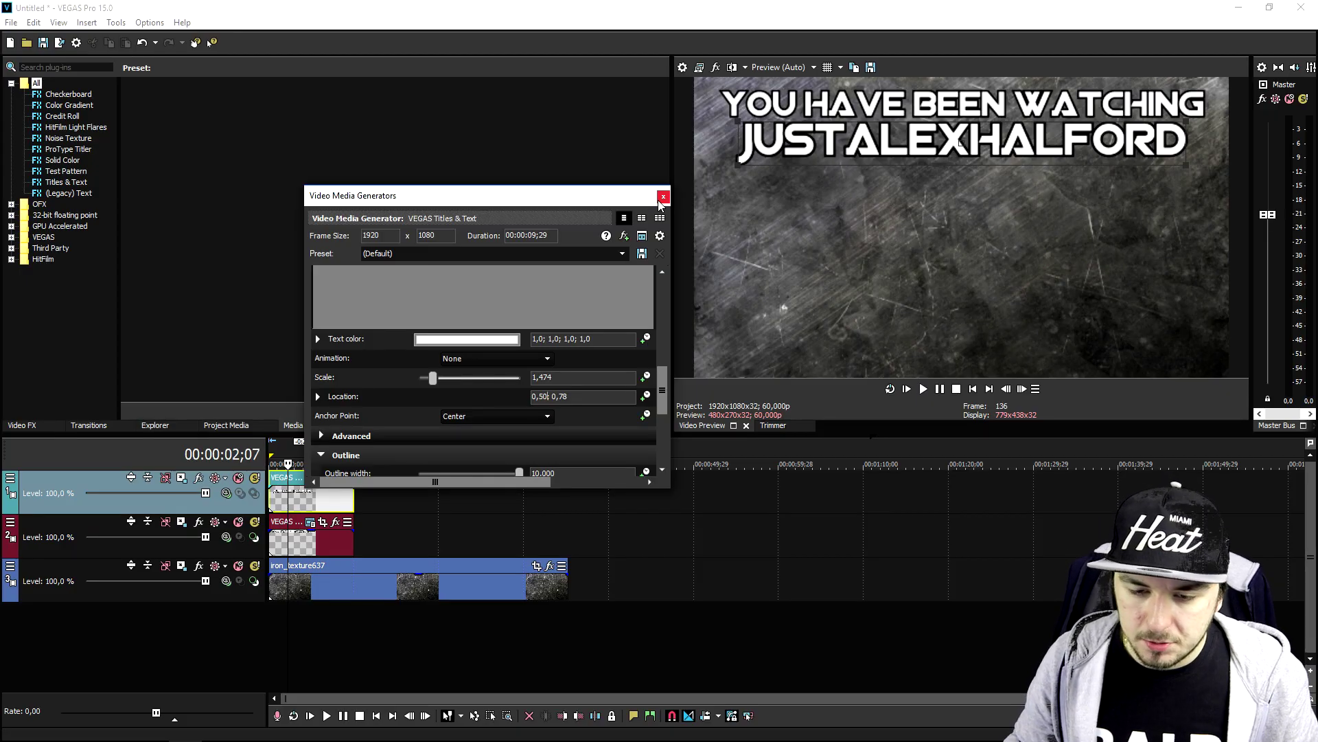
Close the channel-name title's settings and put the playhead at about 00:00:06
{"action": "left_click", "coordinate": [663, 194]}
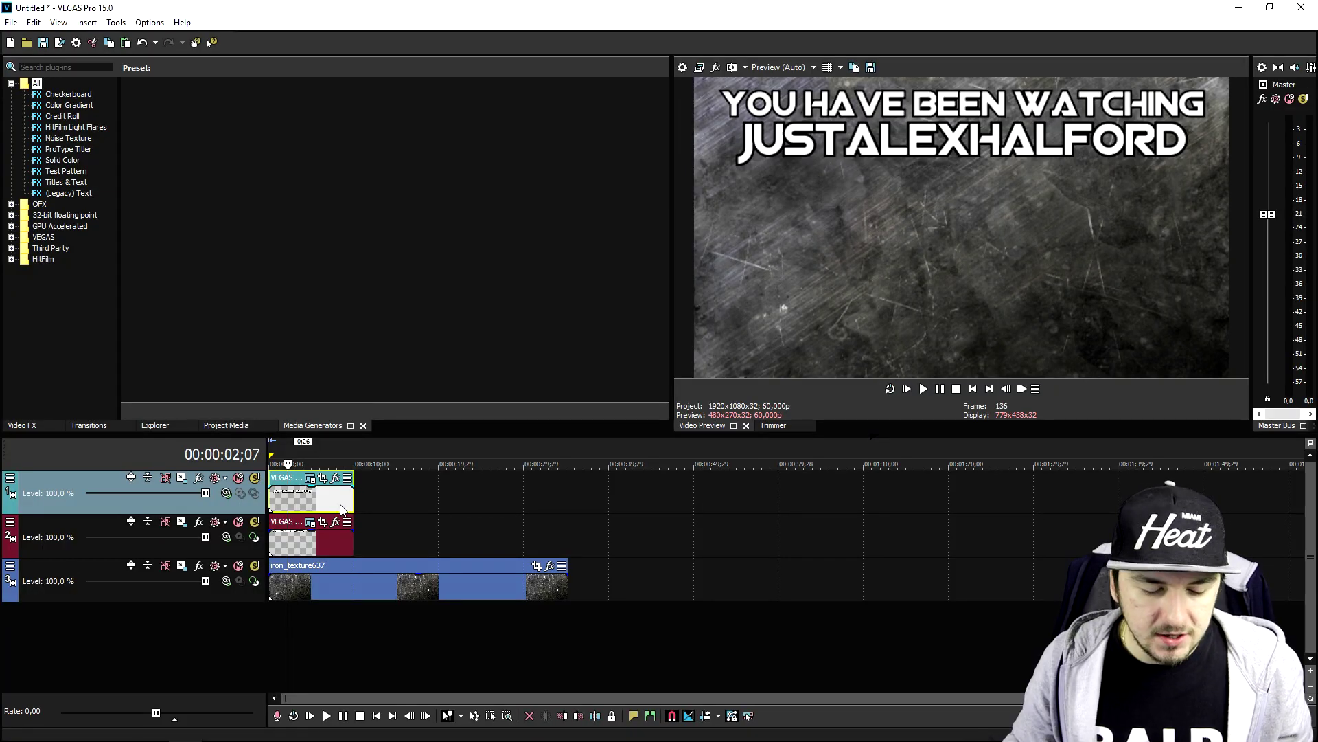
{"action": "scroll", "coordinate": [401, 497], "scroll_direction": "up", "scroll_amount": 3}
{"action": "left_click", "coordinate": [387, 497]}
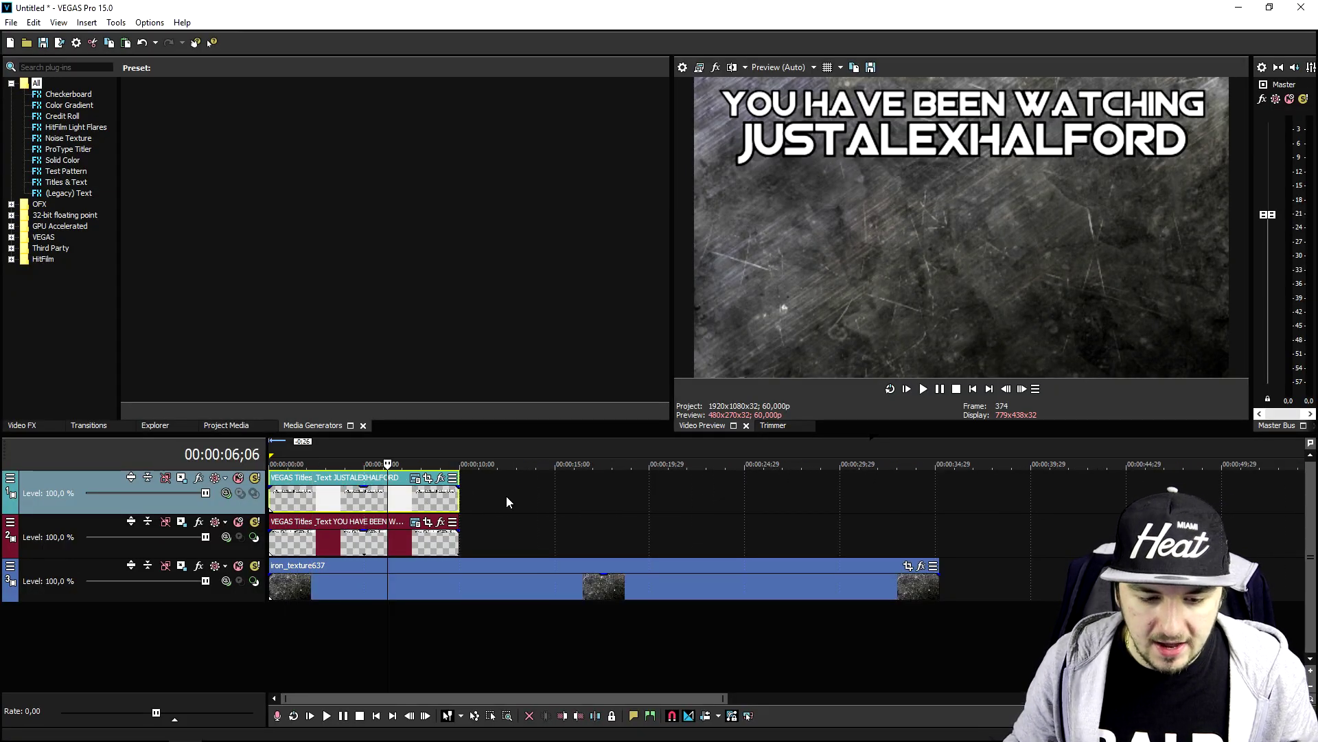
Add a new top track with a title copy and move it to the project start
{"action": "right_click", "coordinate": [480, 492]}
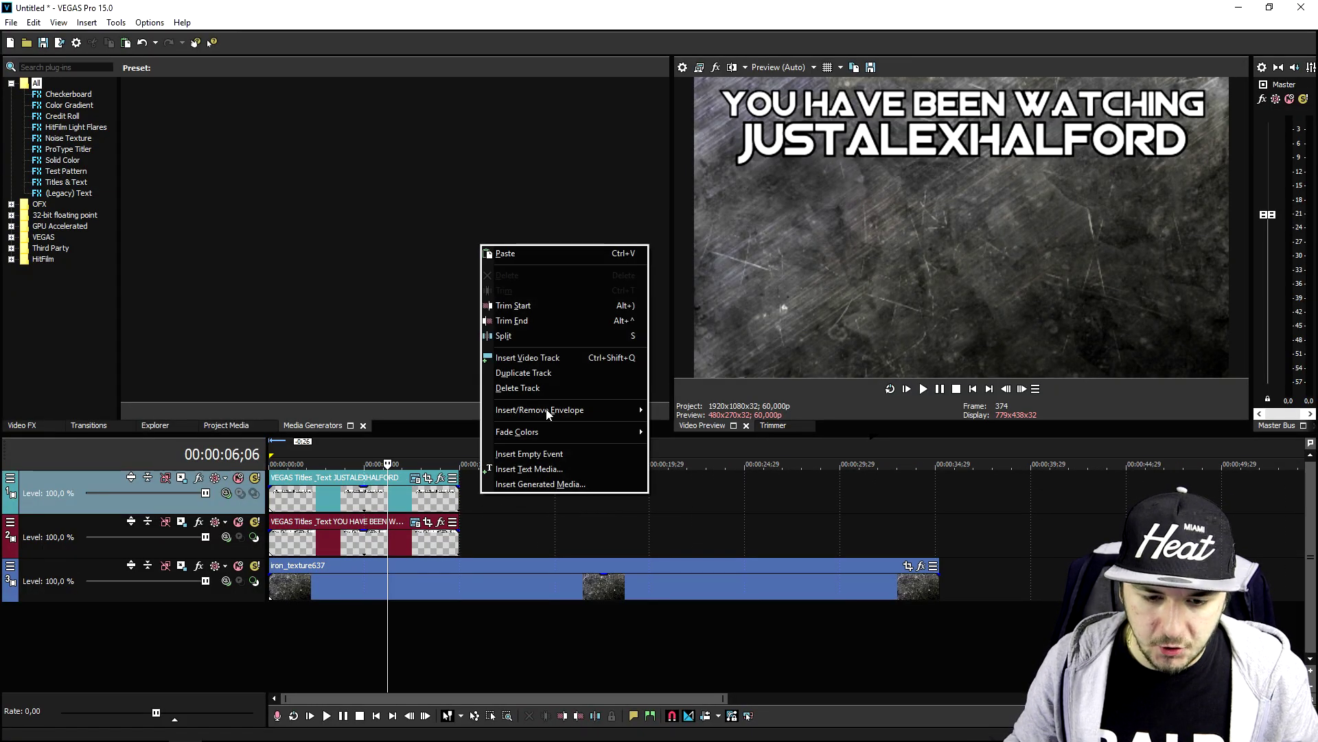
{"action": "left_click", "coordinate": [539, 357]}
{"action": "left_click_drag", "start_coordinate": [454, 505], "coordinate": [347, 501]}
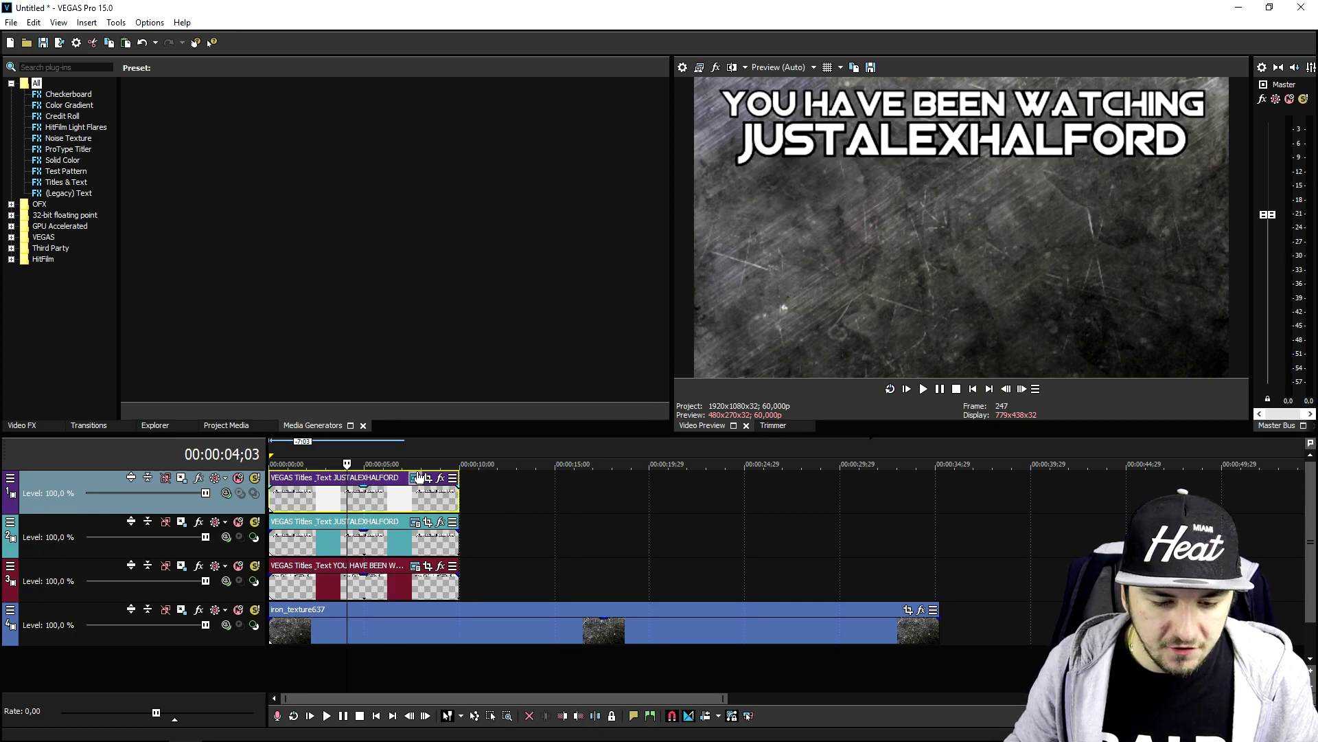
Make the new title read CHECK THIS ONE at scale 0.814, down-left beneath the channel name
{"action": "left_click", "coordinate": [419, 476]}
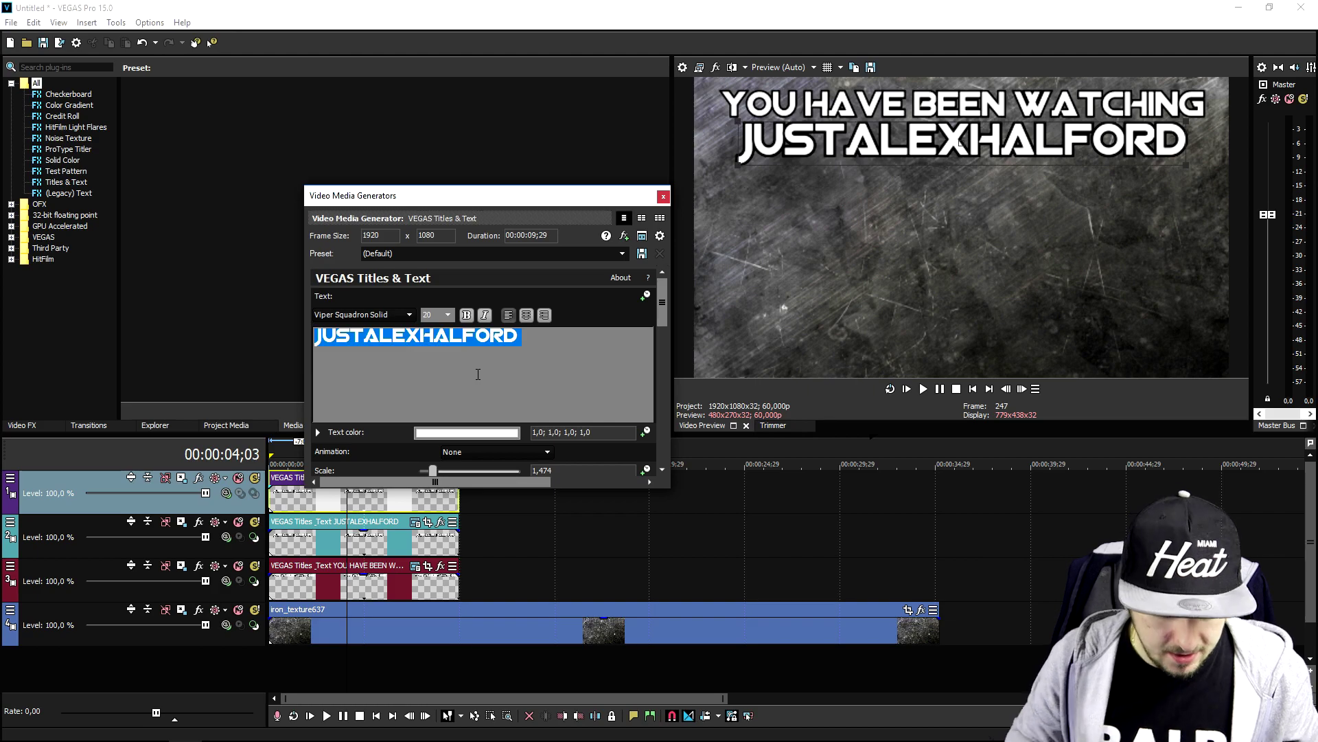
{"action": "type", "text": "CHECK THIS ONE"}
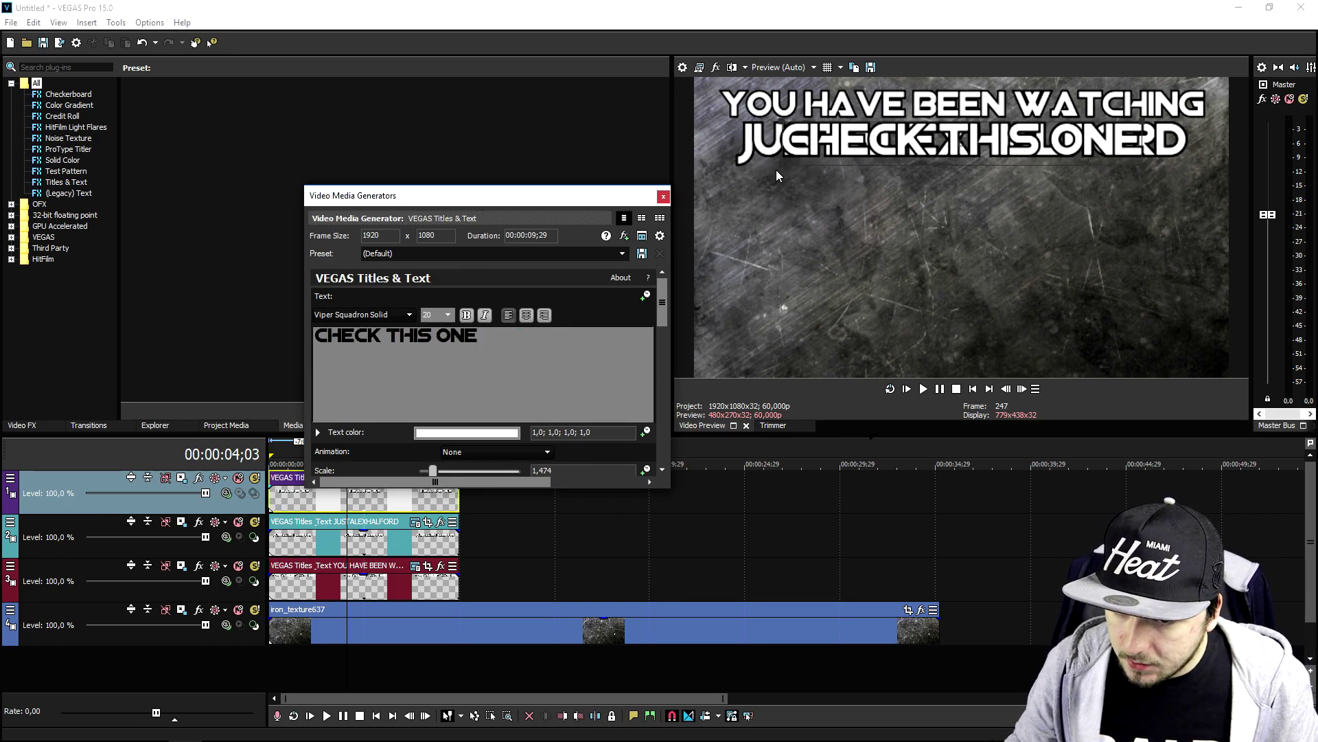
{"action": "left_click", "coordinate": [895, 146]}
{"action": "scroll", "coordinate": [894, 146], "scroll_direction": "down", "scroll_amount": 9}
{"action": "left_click_drag", "start_coordinate": [920, 142], "coordinate": [773, 215]}
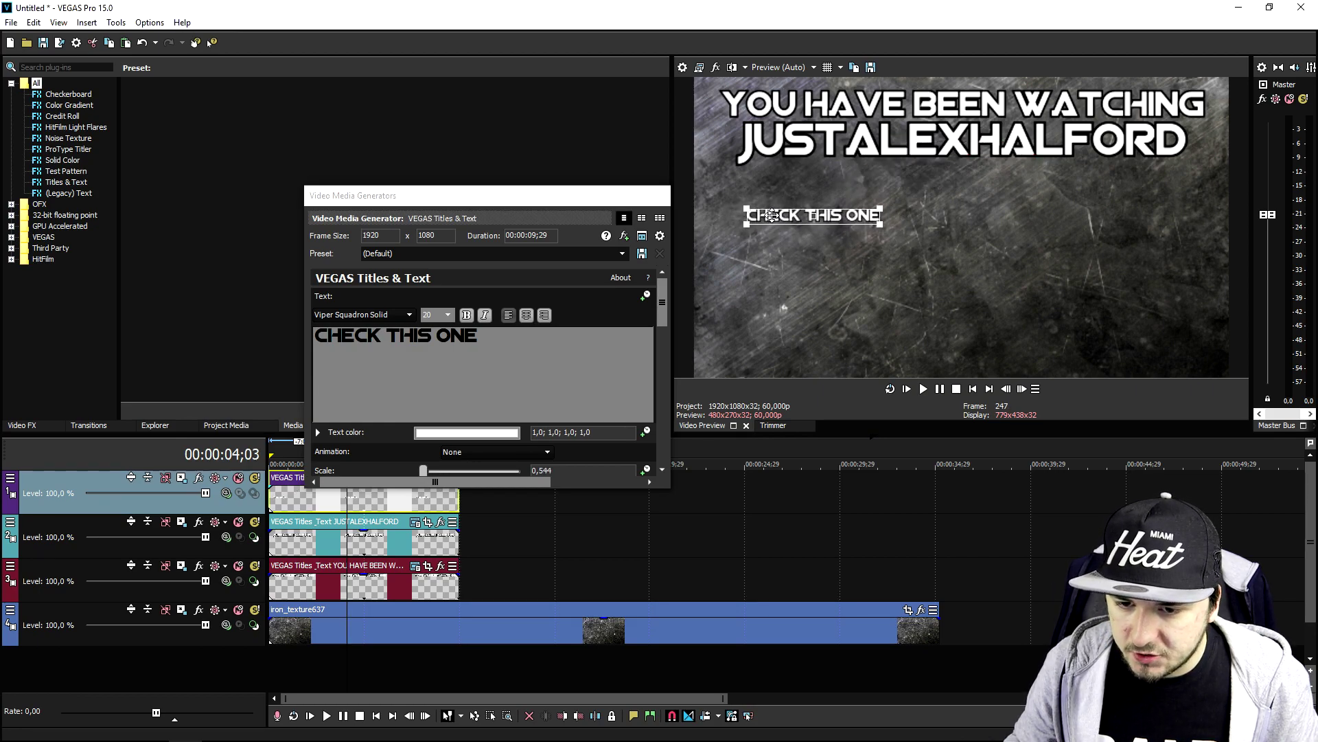
{"action": "scroll", "coordinate": [882, 220], "scroll_direction": "up", "scroll_amount": 4}
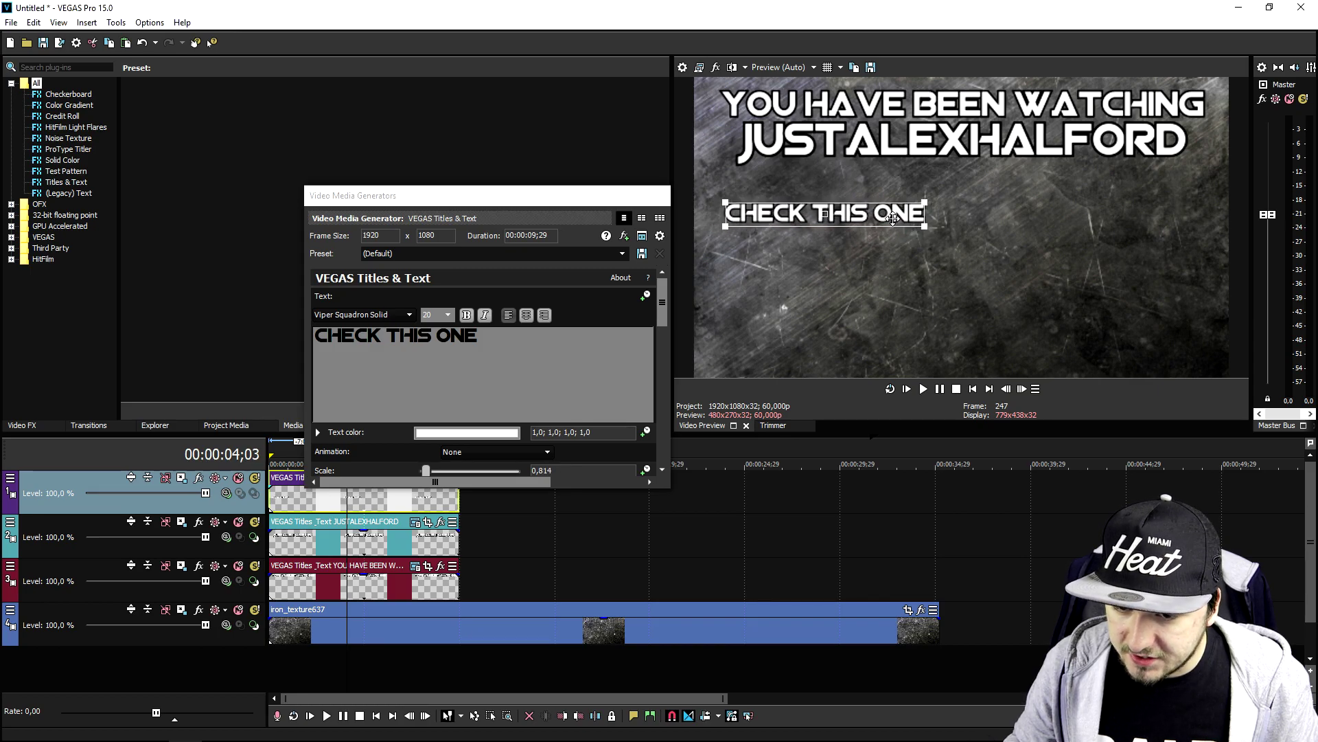
{"action": "left_click", "coordinate": [662, 196]}
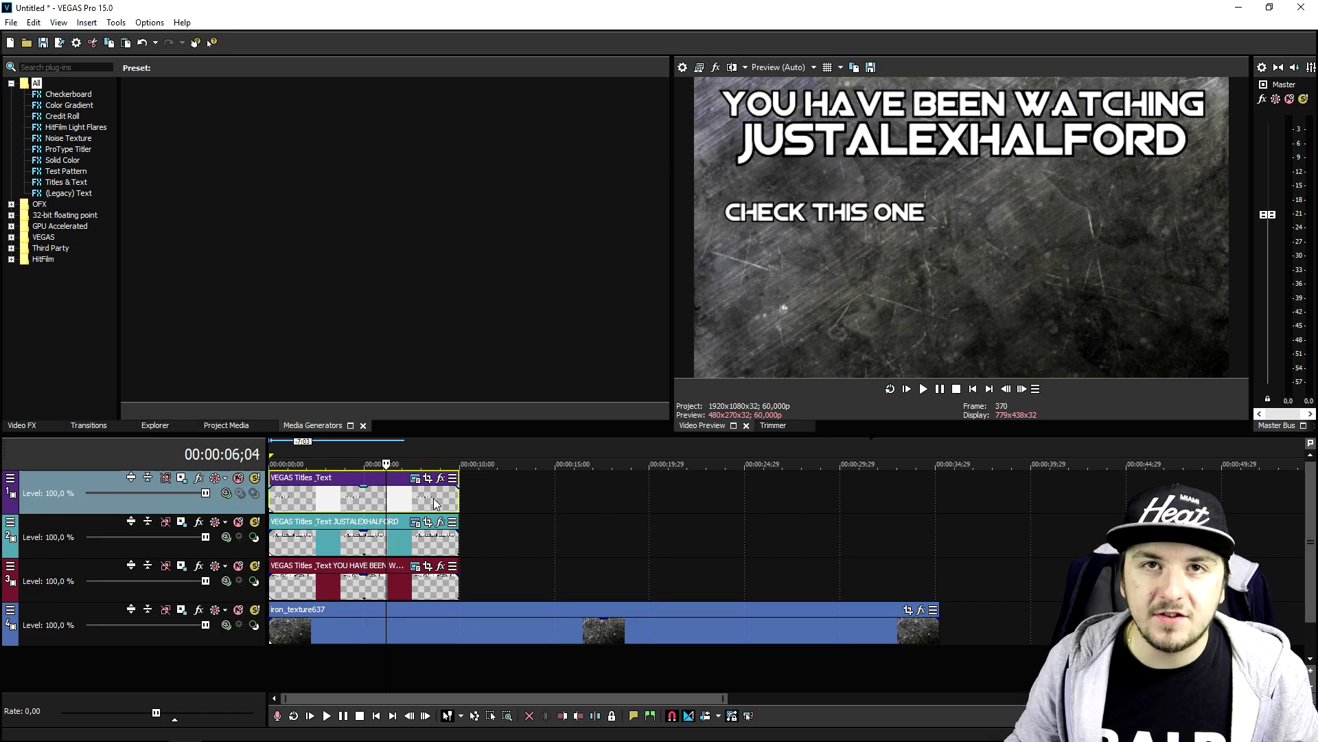
{"action": "right_click", "coordinate": [489, 493]}
Paste another title copy onto a new top track at the project start
{"action": "left_click", "coordinate": [562, 358]}
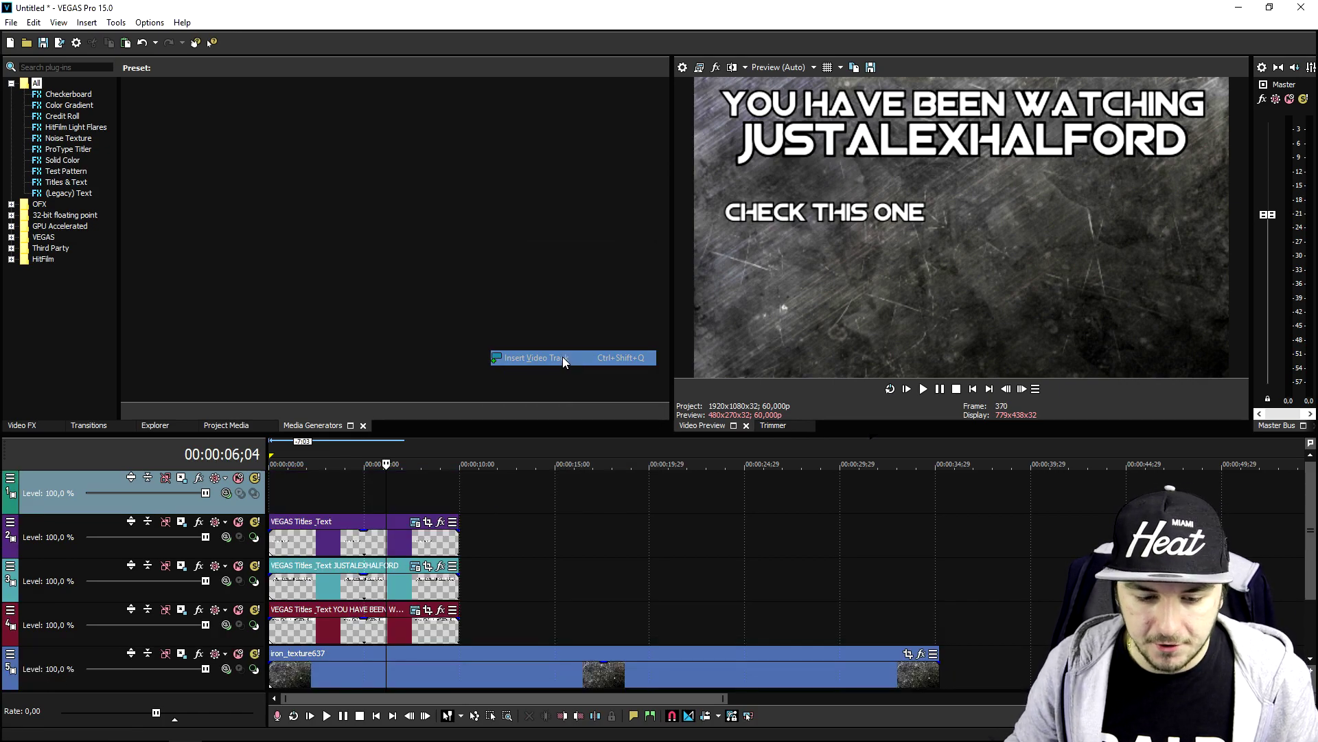
{"action": "key", "text": "ctrl+v"}
{"action": "left_click_drag", "start_coordinate": [425, 497], "coordinate": [345, 498]}
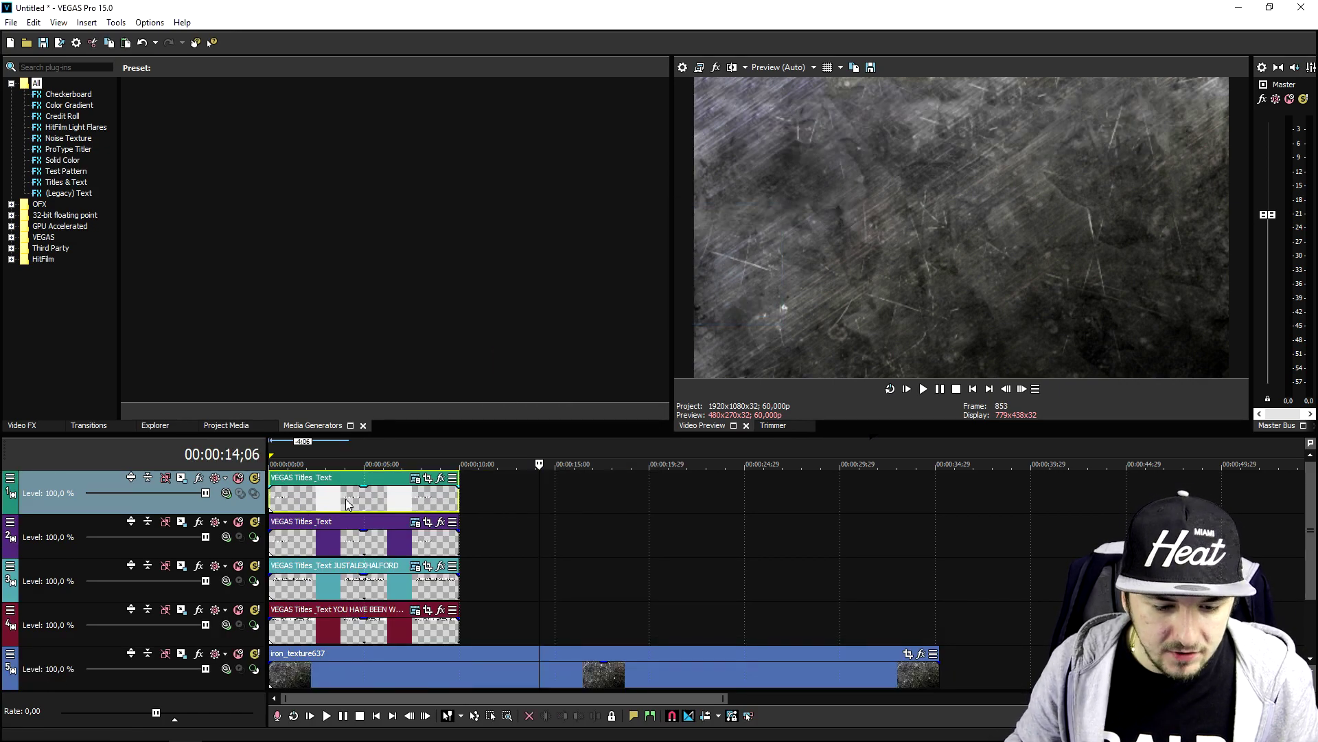
{"action": "double_click", "coordinate": [402, 493]}
{"action": "left_click", "coordinate": [403, 497]}
Change the copy to CHECK THIS ONE TOO, place it beside CHECK THIS ONE, and close the settings
{"action": "left_click", "coordinate": [453, 477]}
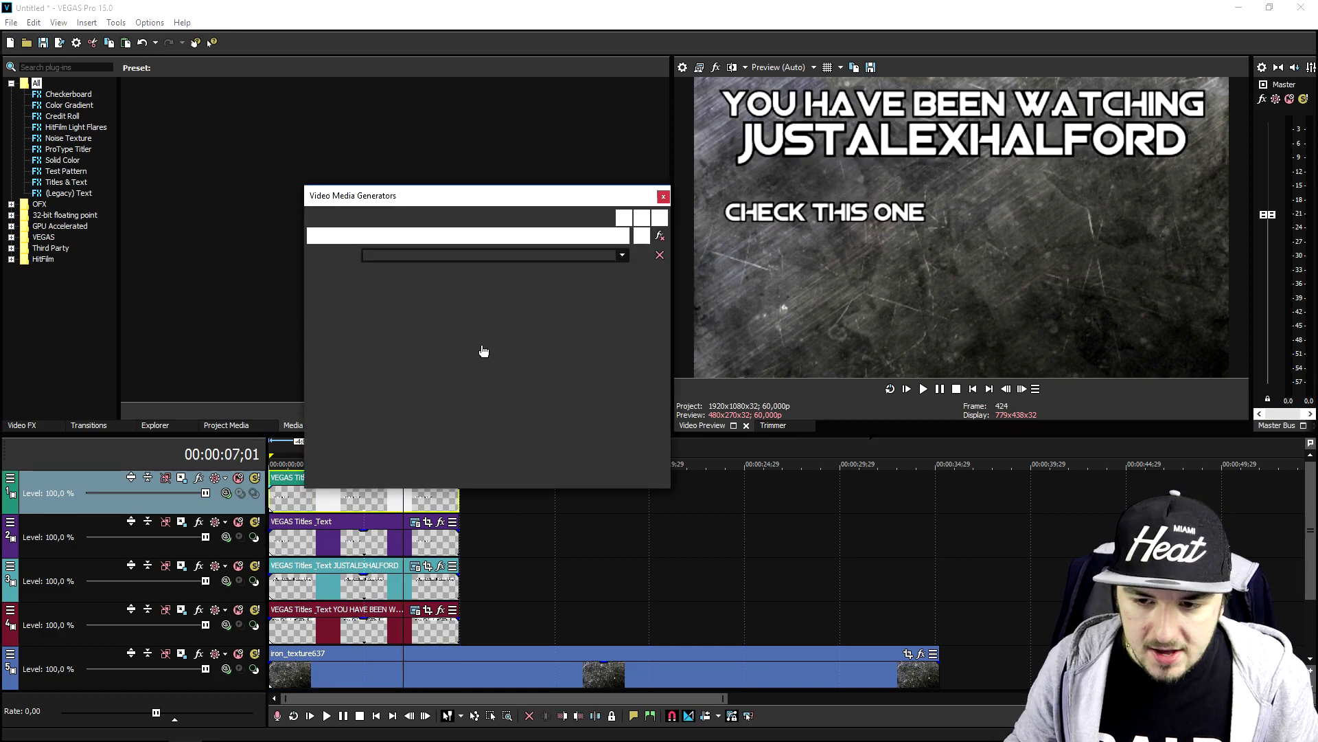
{"action": "left_click_drag", "start_coordinate": [790, 213], "coordinate": [841, 243]}
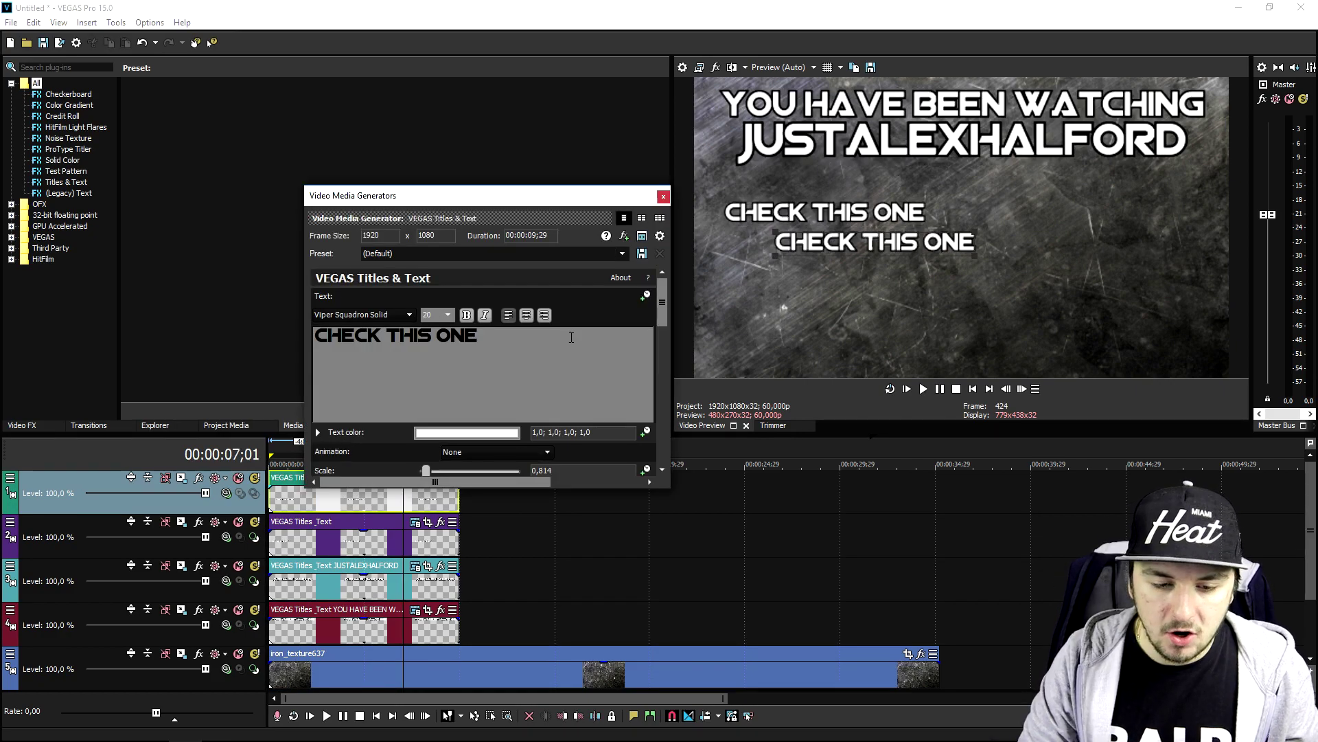
{"action": "type", "text": "TOO"}
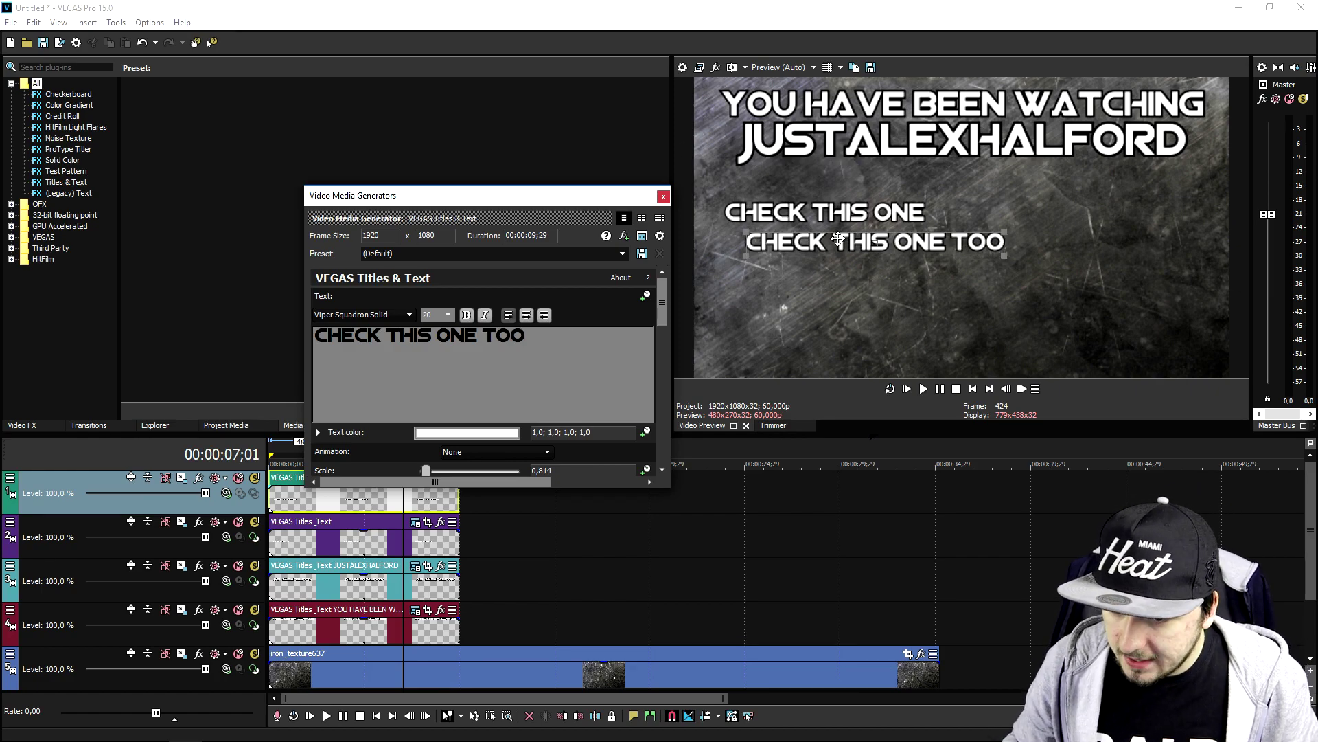
{"action": "left_click_drag", "start_coordinate": [837, 238], "coordinate": [1044, 216]}
{"action": "left_click", "coordinate": [673, 204]}
{"action": "left_click", "coordinate": [662, 199]}
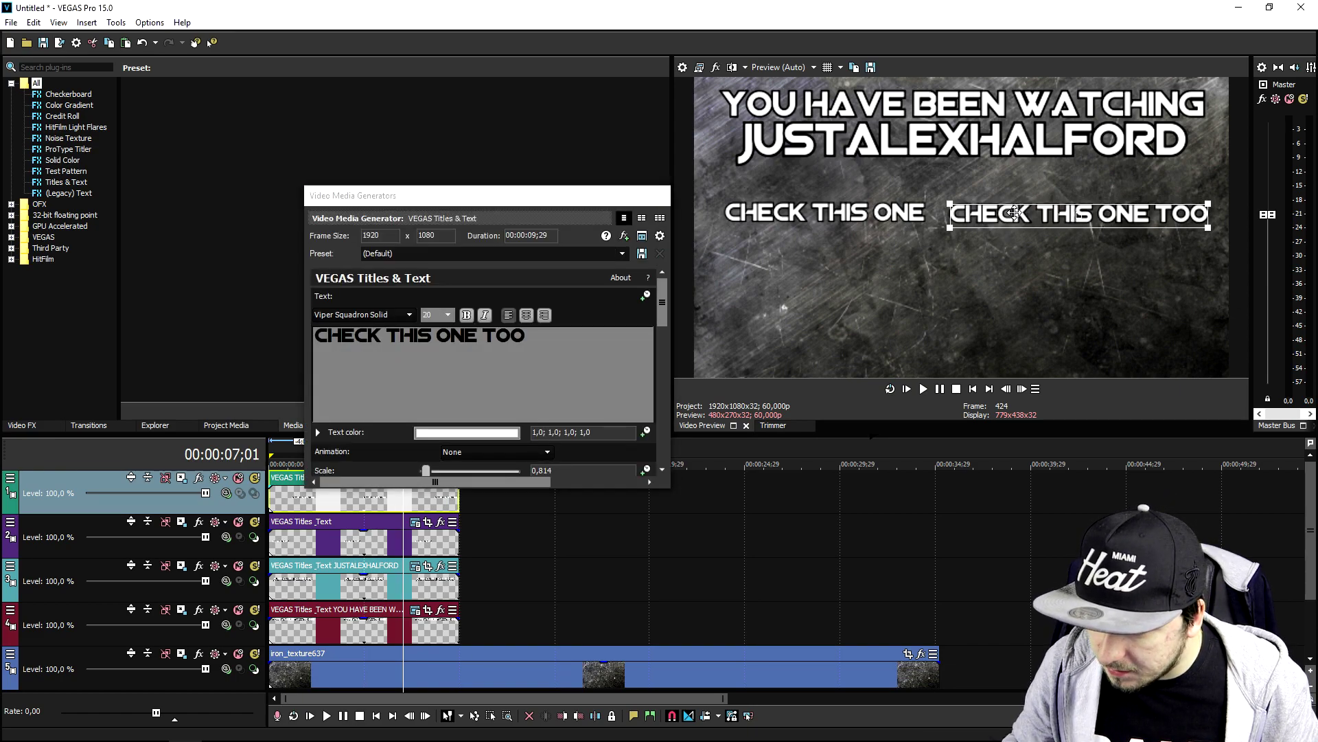
{"action": "left_click", "coordinate": [838, 264]}
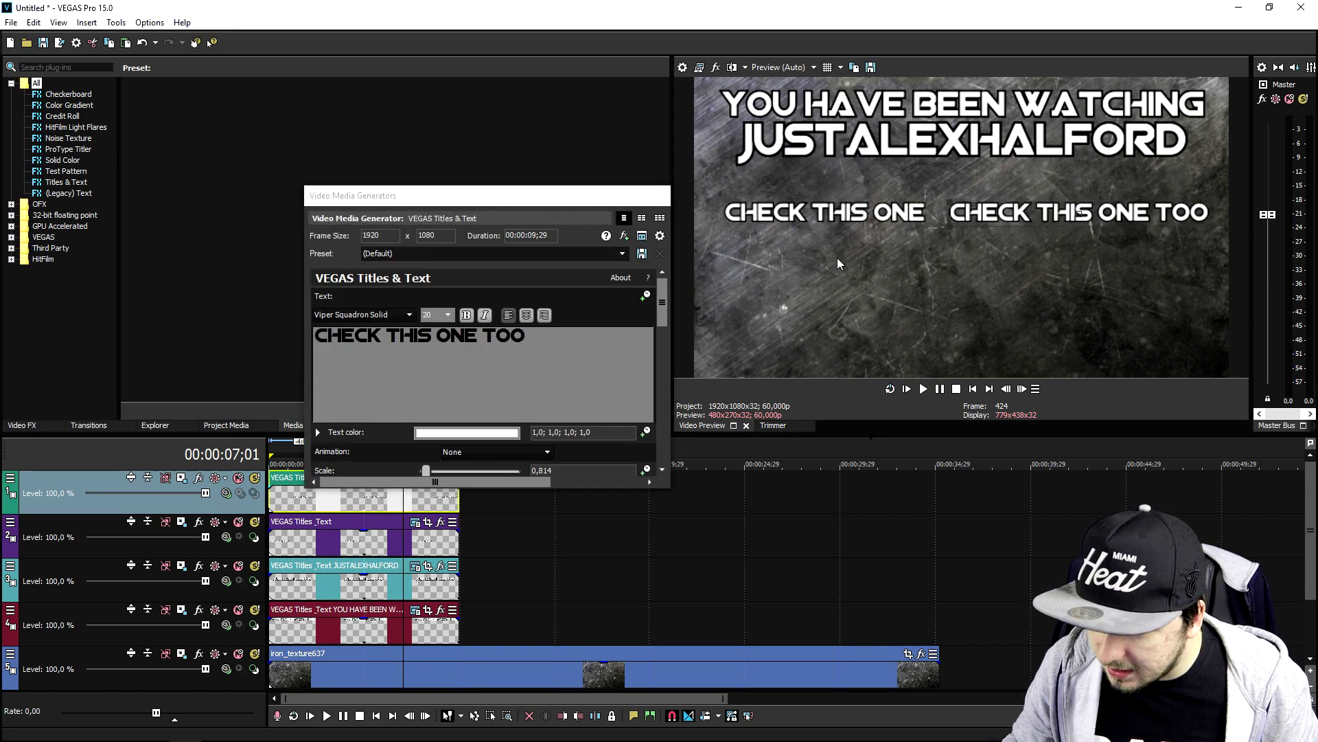
{"action": "left_click", "coordinate": [663, 195]}
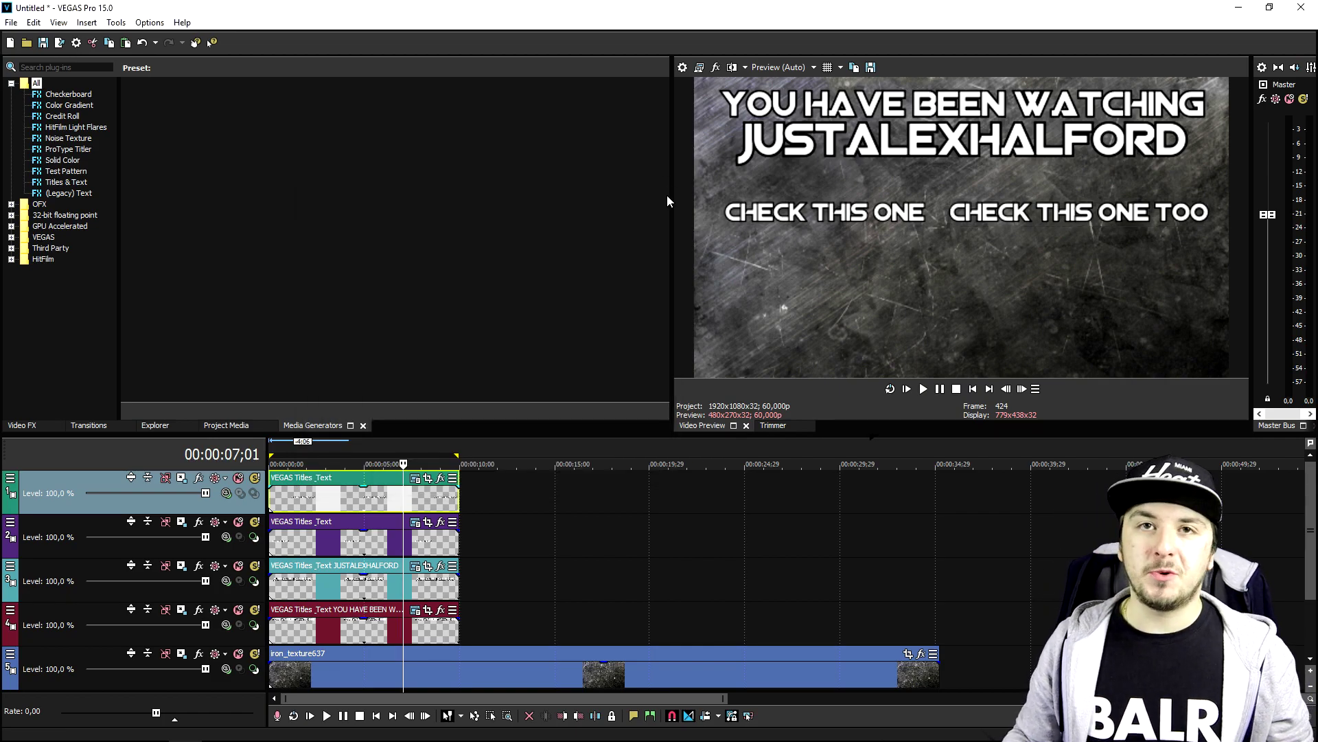
Add the Rogers_Dean - No Doubt song to the timeline and play it to find the 58-second mark
{"action": "scroll", "coordinate": [451, 487], "scroll_direction": "down", "scroll_amount": 1}
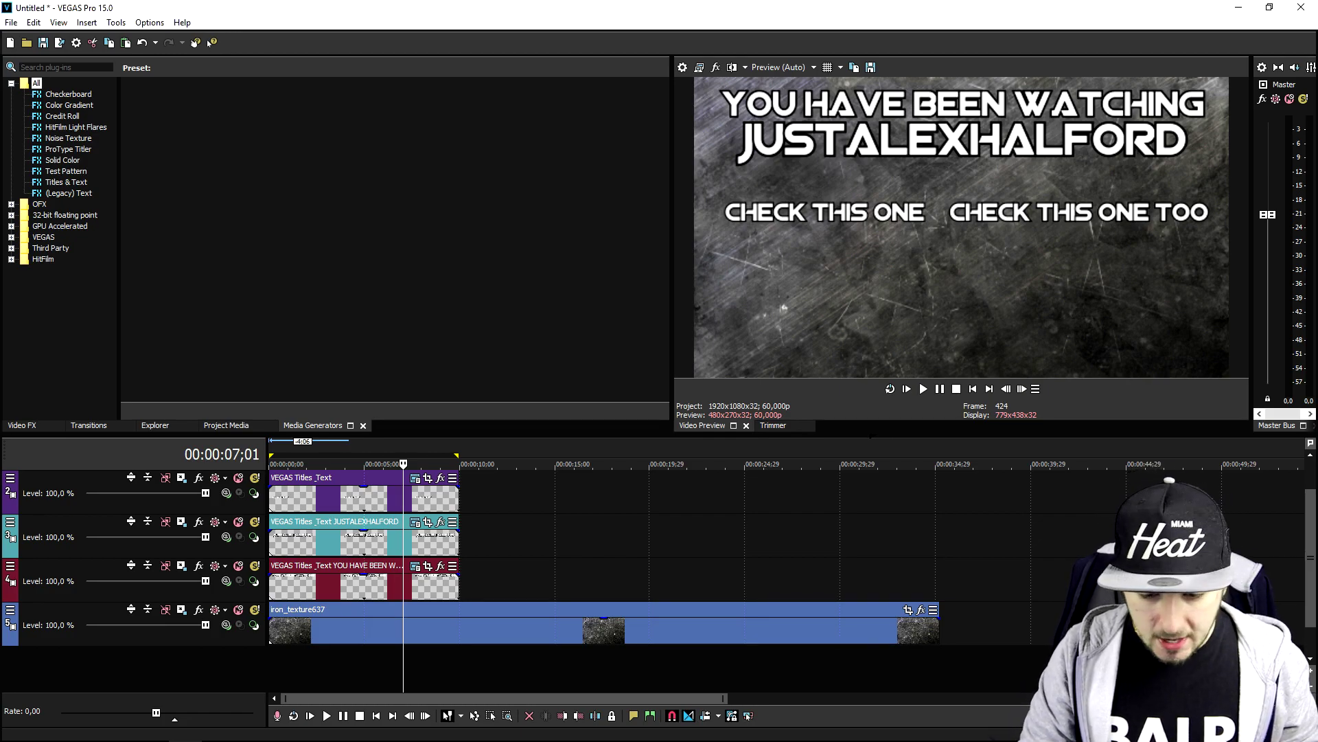
{"action": "left_click_drag", "start_coordinate": [1317, 609], "coordinate": [818, 609]}
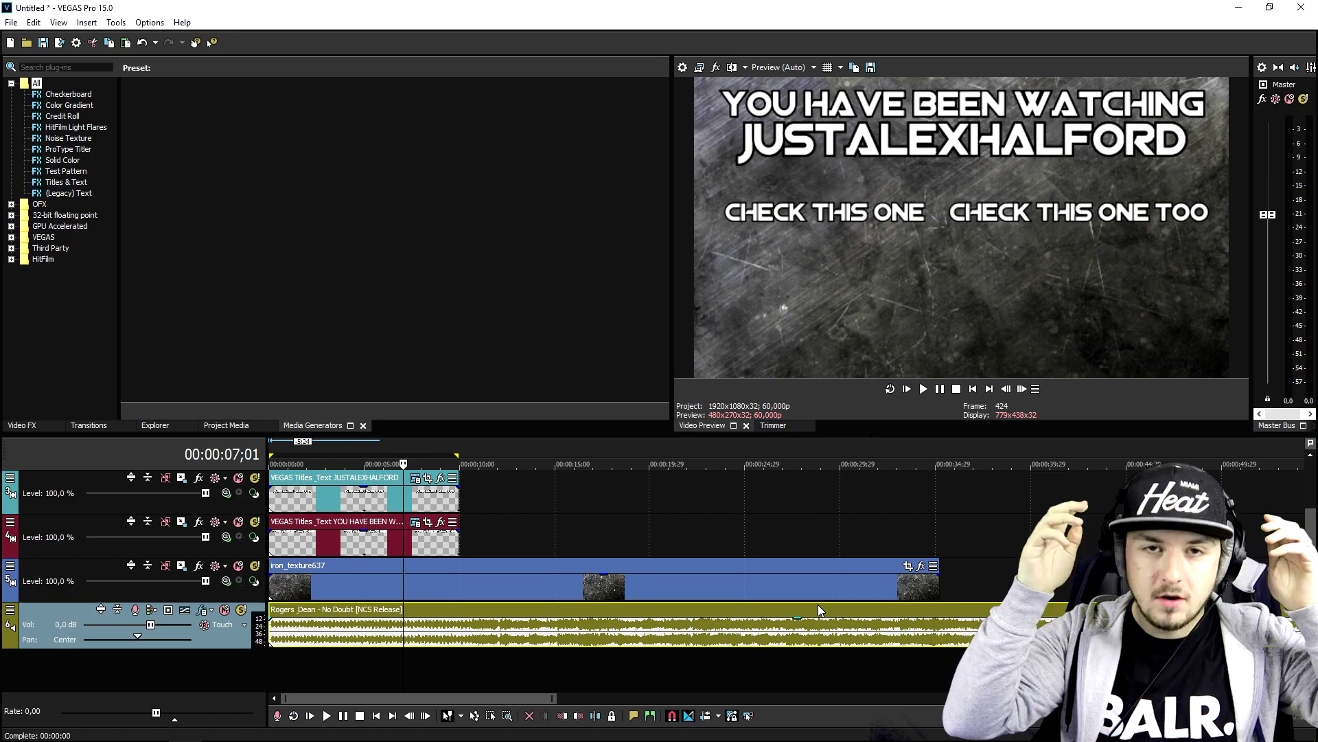
{"action": "left_click", "coordinate": [855, 480]}
{"action": "key", "text": "space"}
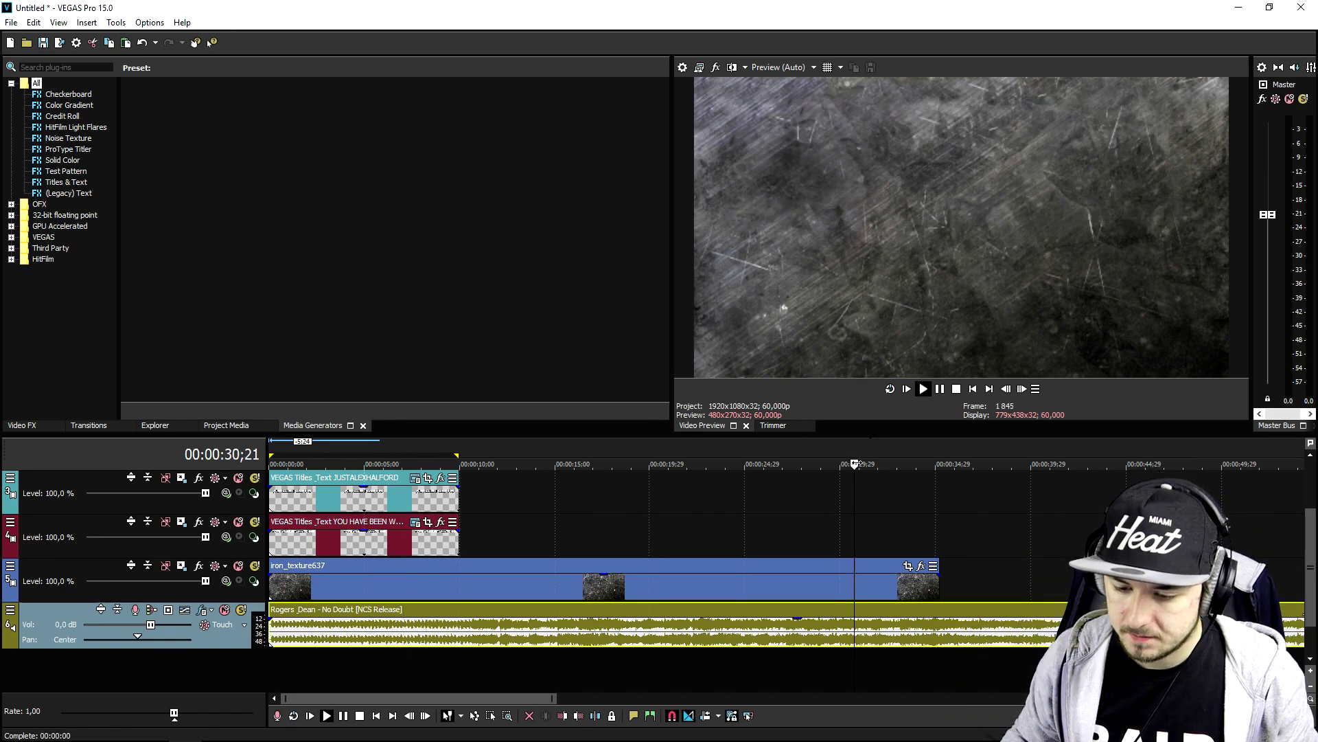
{"action": "scroll", "coordinate": [728, 456], "scroll_direction": "down", "scroll_amount": 2}
{"action": "left_click", "coordinate": [774, 455]}
{"action": "left_click", "coordinate": [830, 446]}
{"action": "scroll", "coordinate": [872, 622], "scroll_direction": "up", "scroll_amount": 4}
Split the music near 59 seconds, delete the first part, and move the remainder to 0:00
{"action": "left_click", "coordinate": [824, 637]}
{"action": "key", "text": "space"}
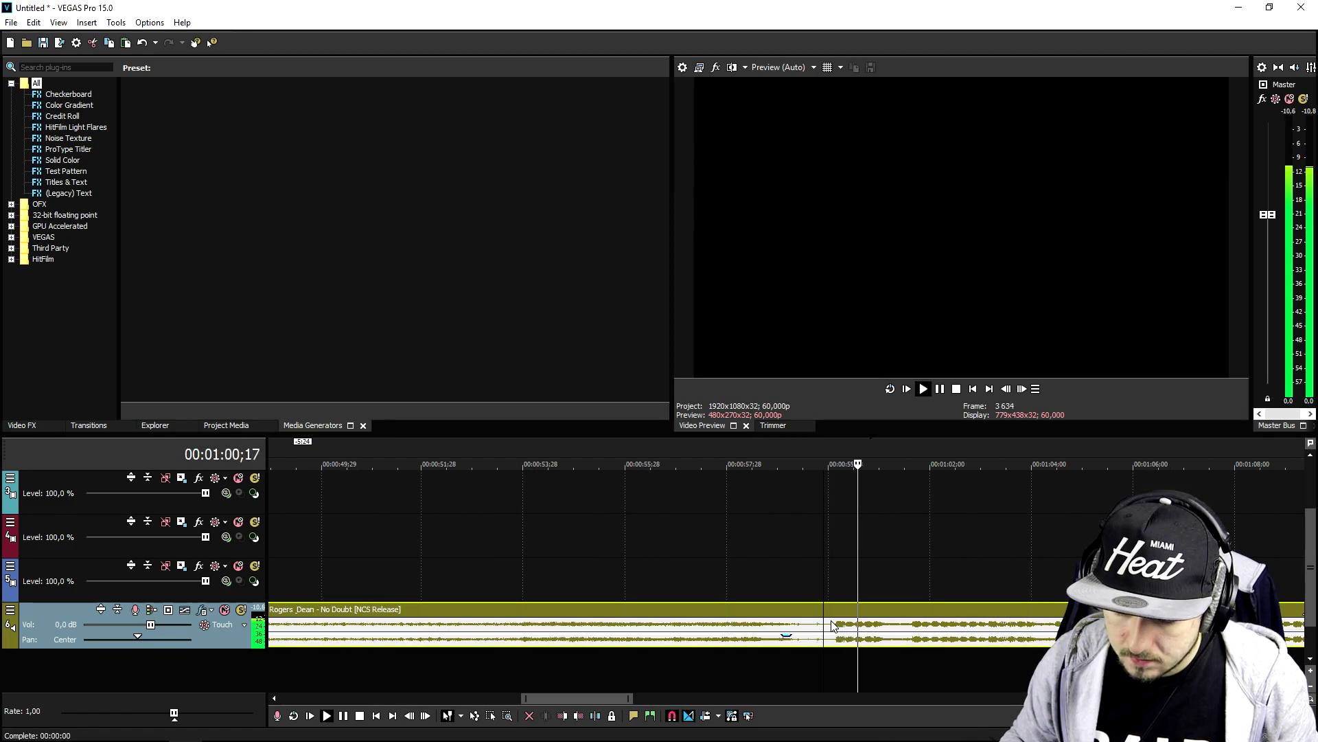
{"action": "key", "text": "space"}
{"action": "key", "text": "s"}
{"action": "left_click", "coordinate": [774, 611]}
{"action": "scroll", "coordinate": [775, 611], "scroll_direction": "down", "scroll_amount": 4}
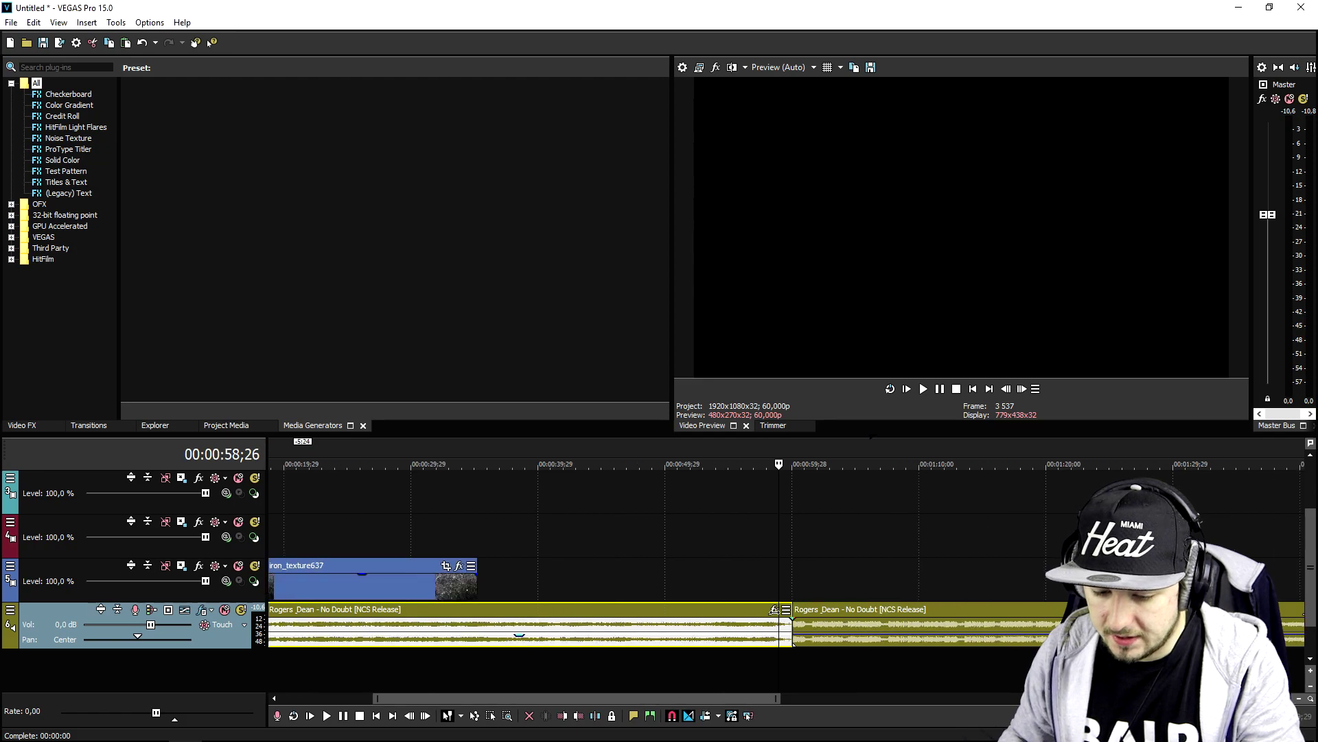
{"action": "scroll", "coordinate": [775, 612], "scroll_direction": "down", "scroll_amount": 2}
{"action": "key", "text": "Delete"}
{"action": "left_click_drag", "start_coordinate": [824, 609], "coordinate": [189, 622]}
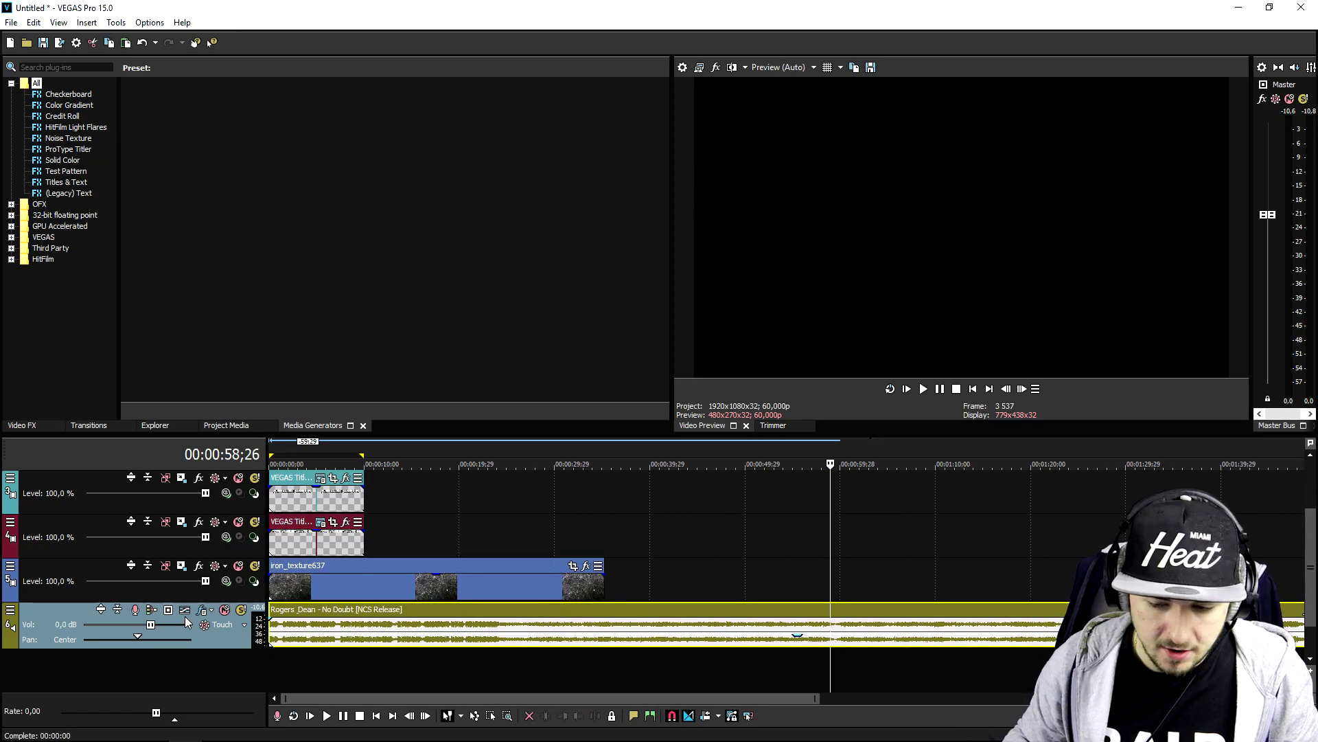
Split the music at 11;26 and delete everything after that point
{"action": "left_click", "coordinate": [973, 388]}
{"action": "scroll", "coordinate": [347, 635], "scroll_direction": "up", "scroll_amount": 5}
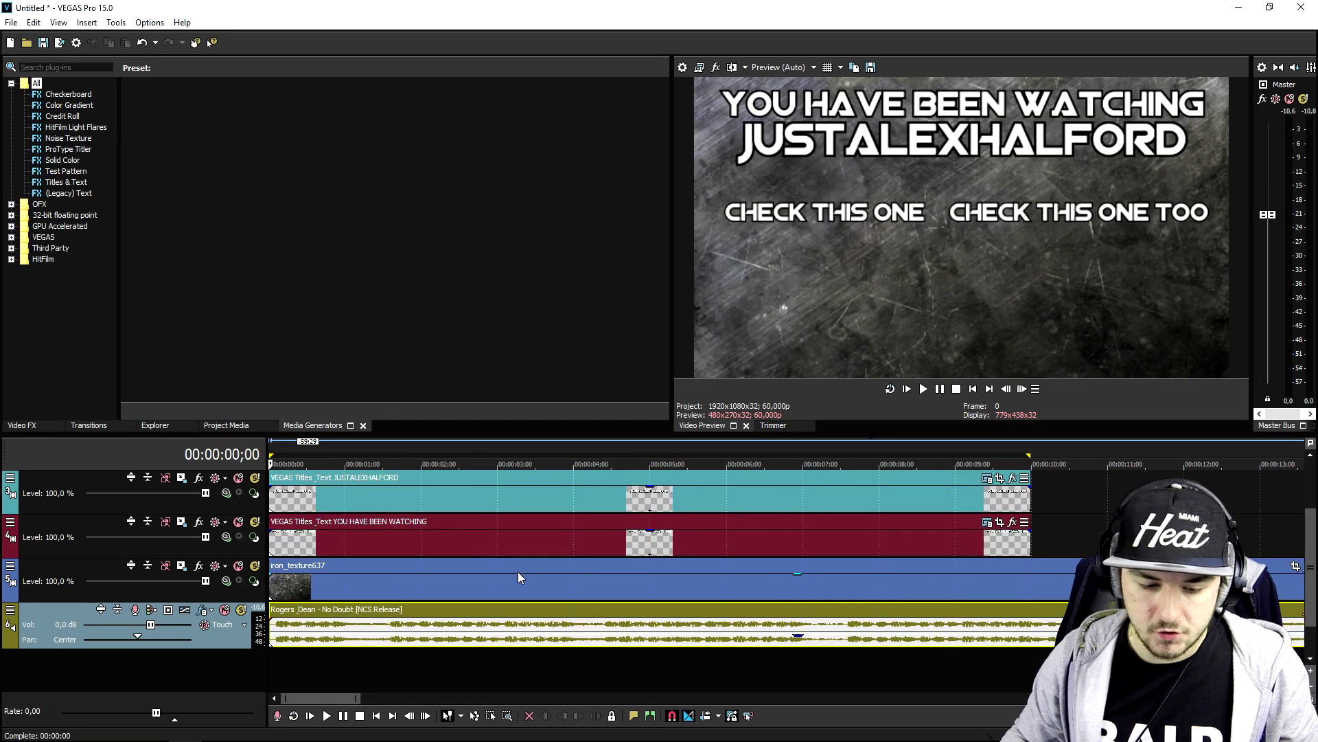
{"action": "key", "text": "space"}
{"action": "scroll", "coordinate": [350, 632], "scroll_direction": "down", "scroll_amount": 3}
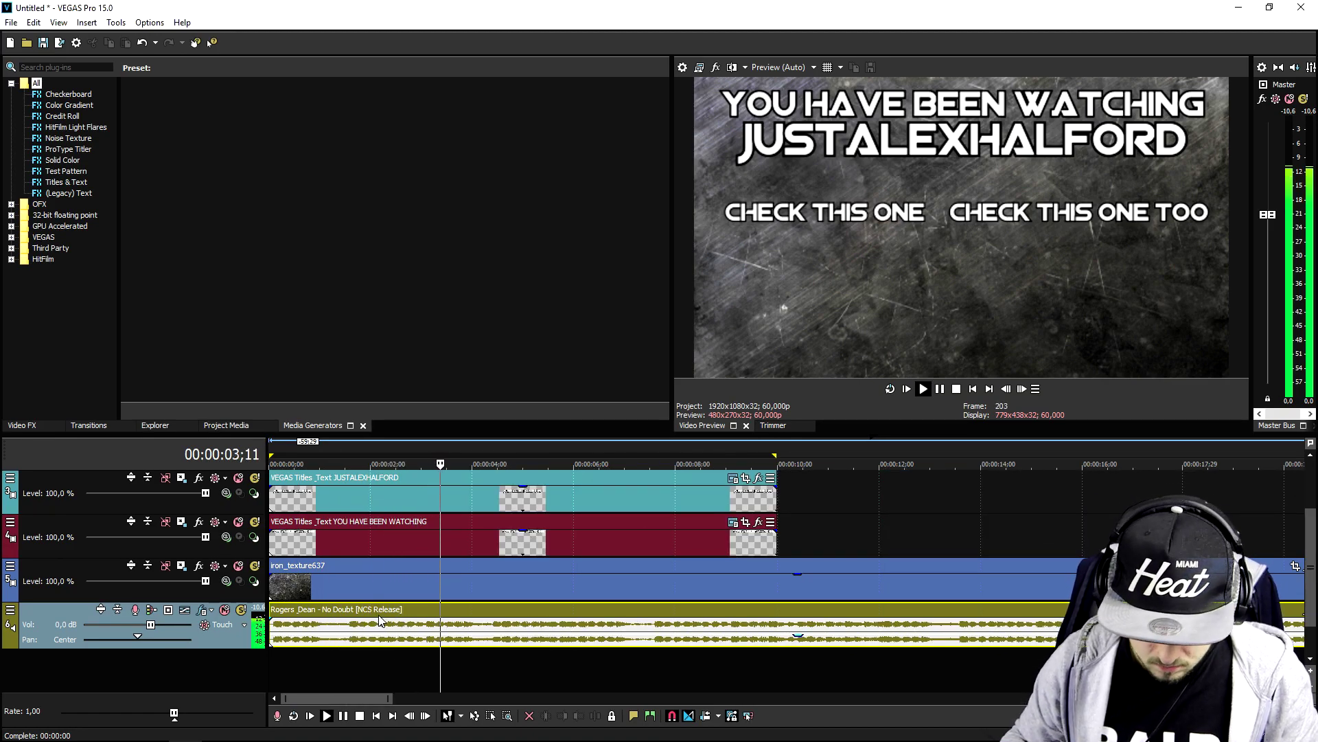
{"action": "scroll", "coordinate": [551, 608], "scroll_direction": "down", "scroll_amount": 1}
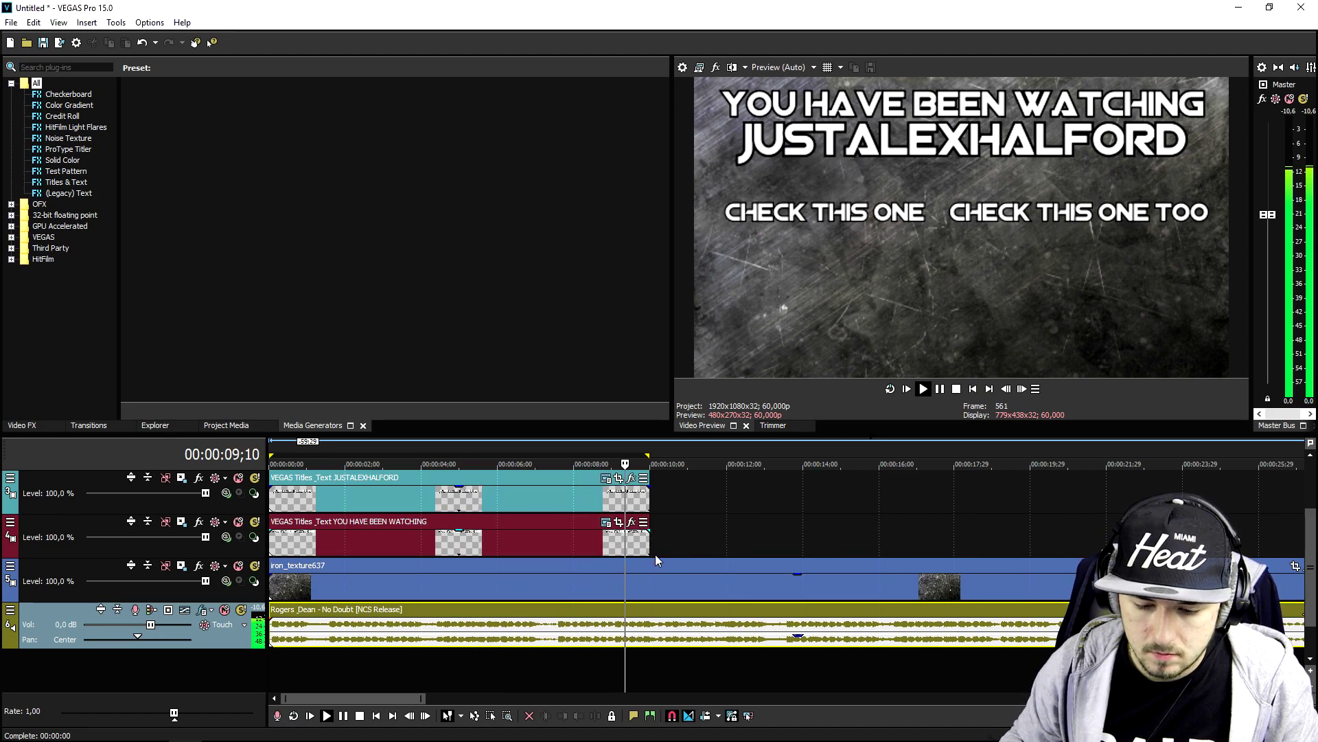
{"action": "key", "text": "space"}
{"action": "key", "text": "s"}
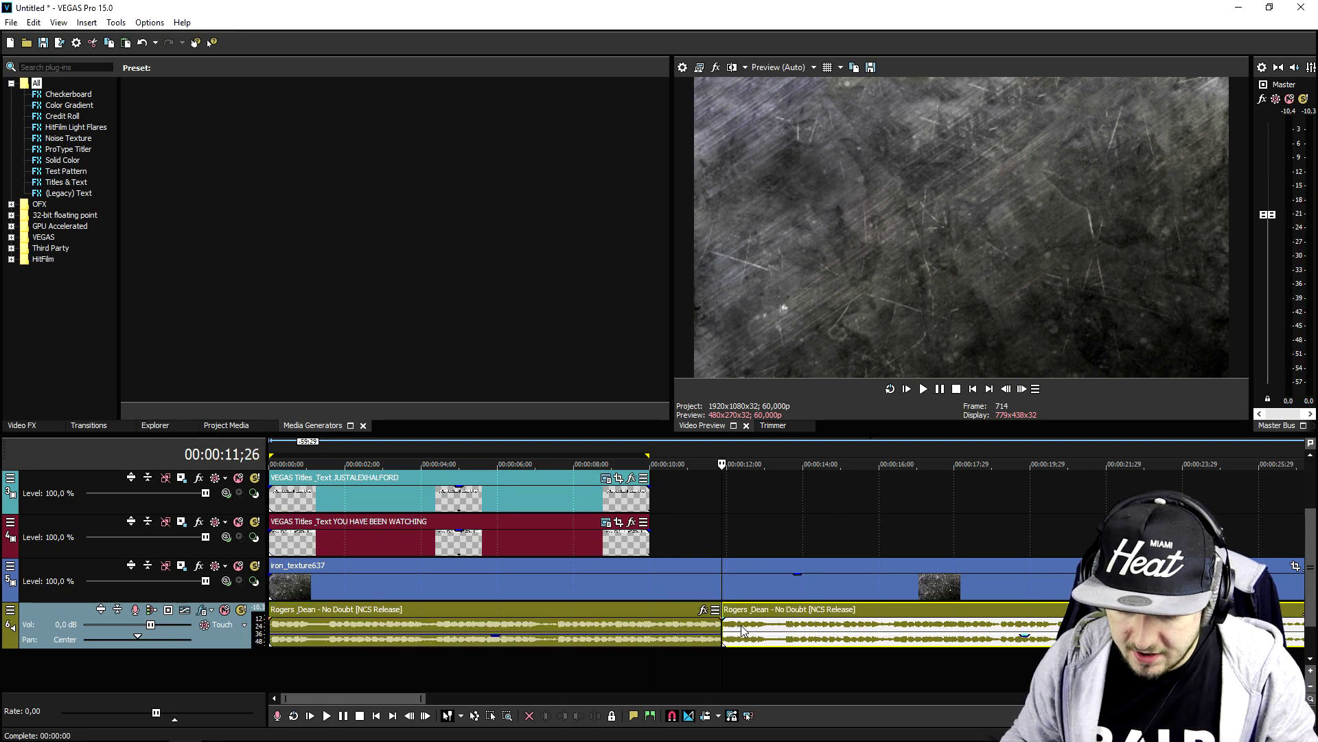
{"action": "key", "text": "Delete"}
Give the music a fade-out at its end, starting around 10;07
{"action": "scroll", "coordinate": [775, 506], "scroll_direction": "up", "scroll_amount": 3}
{"action": "left_click", "coordinate": [779, 506]}
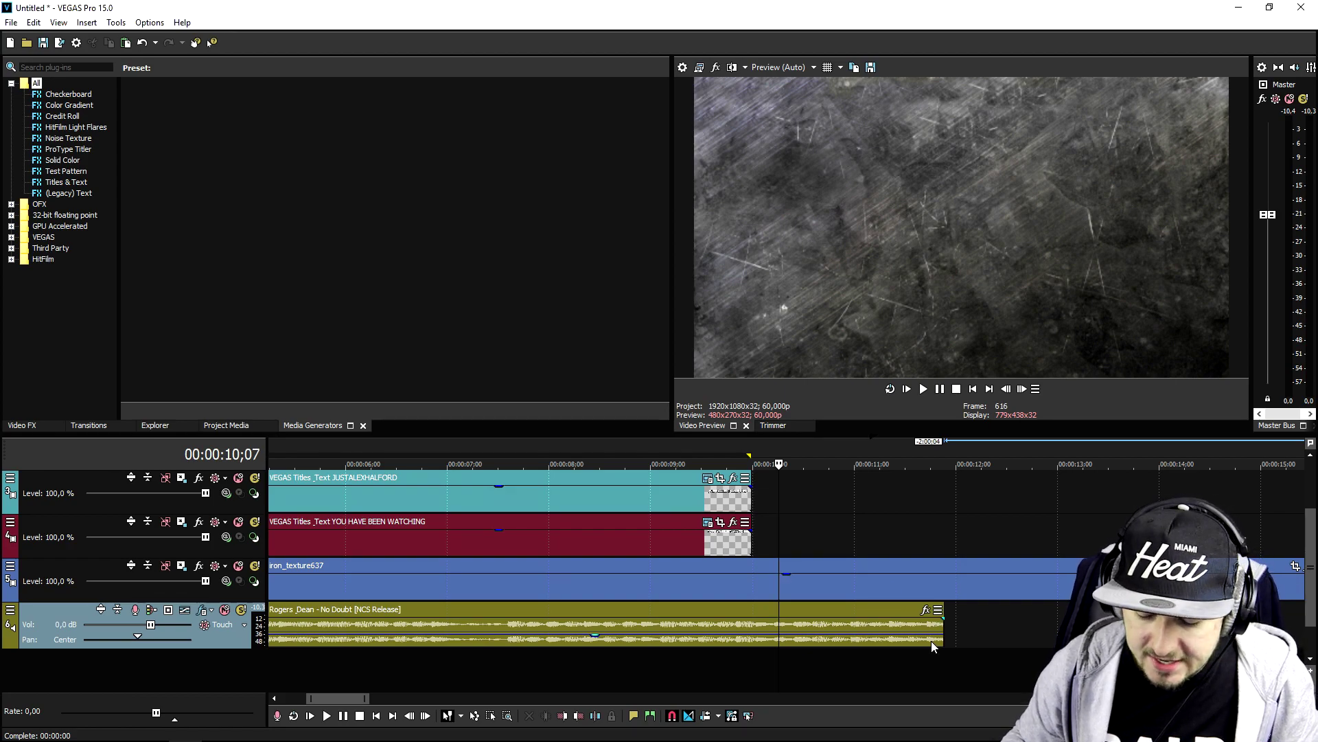
{"action": "left_click_drag", "start_coordinate": [946, 633], "coordinate": [877, 640]}
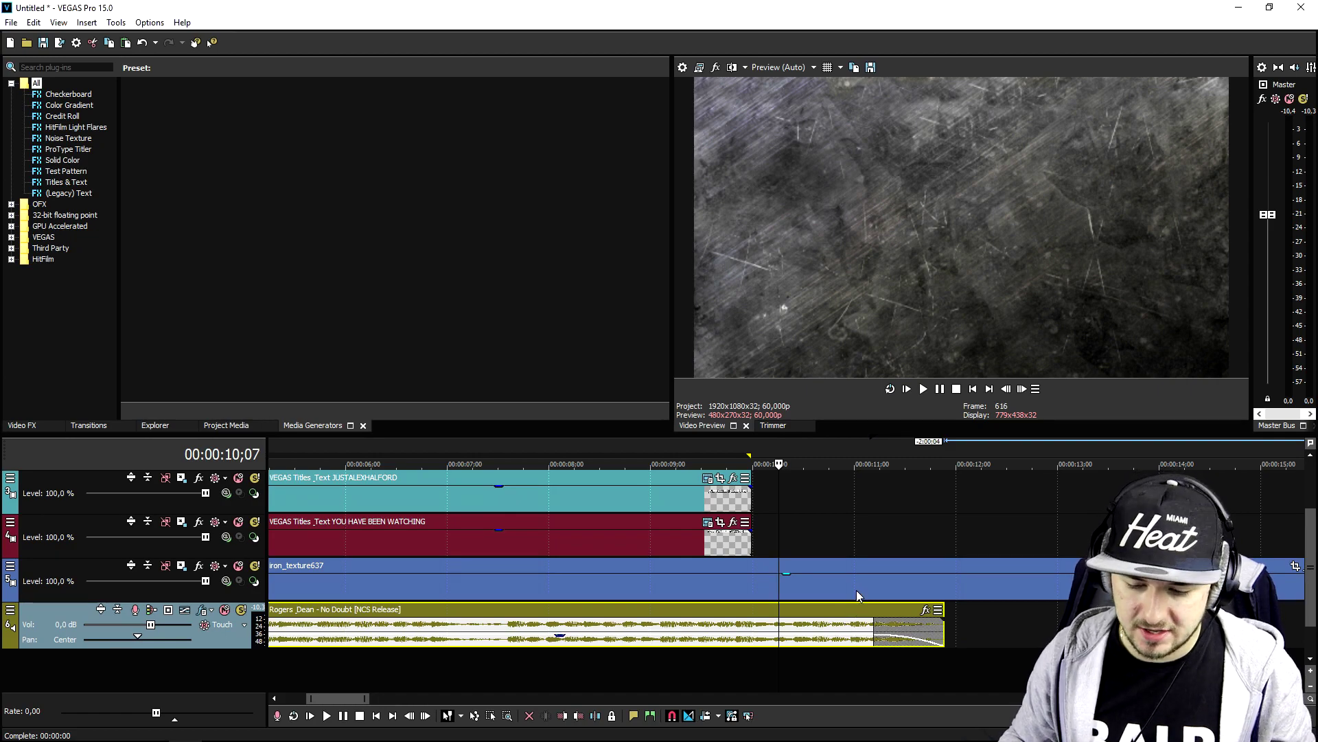
{"action": "left_click", "coordinate": [747, 451]}
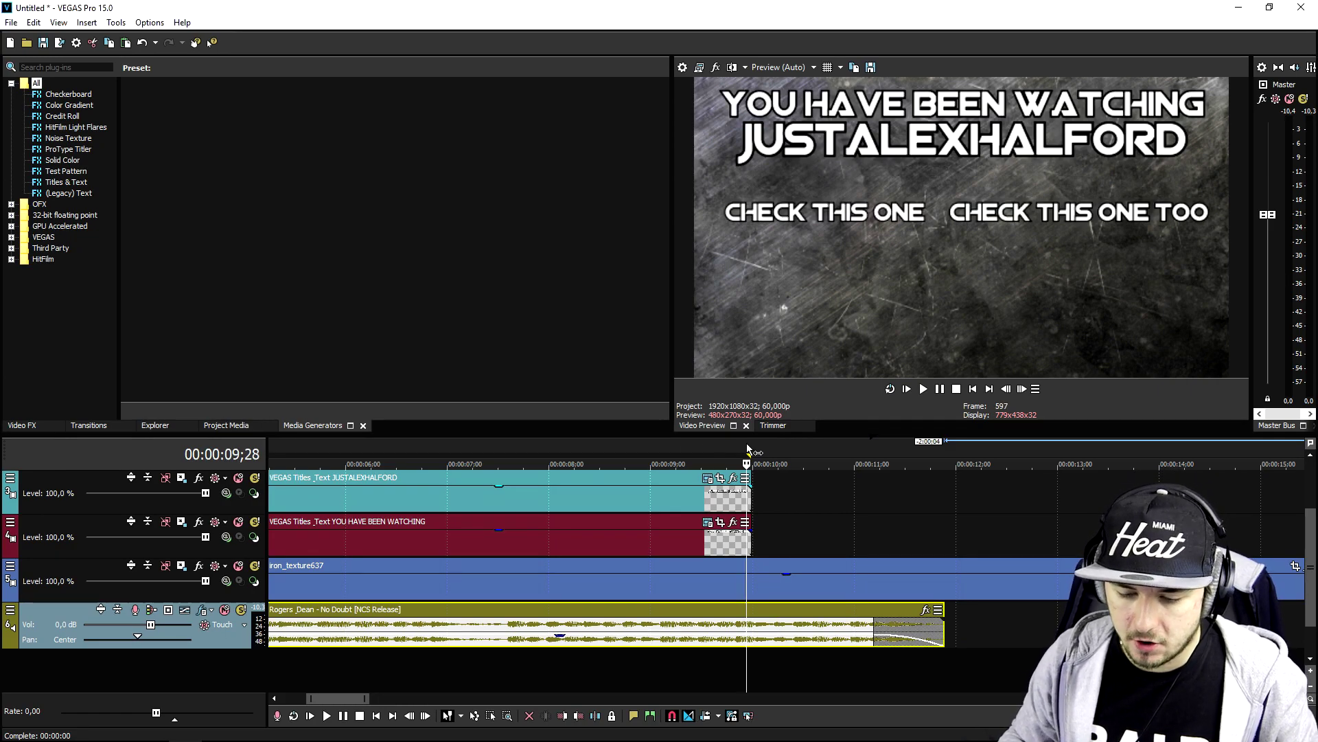
Extend the JUSTALEXHALFORD and YOU HAVE BEEN WATCHING titles to end at 11;26
{"action": "key", "text": "space"}
{"action": "key", "text": "space"}
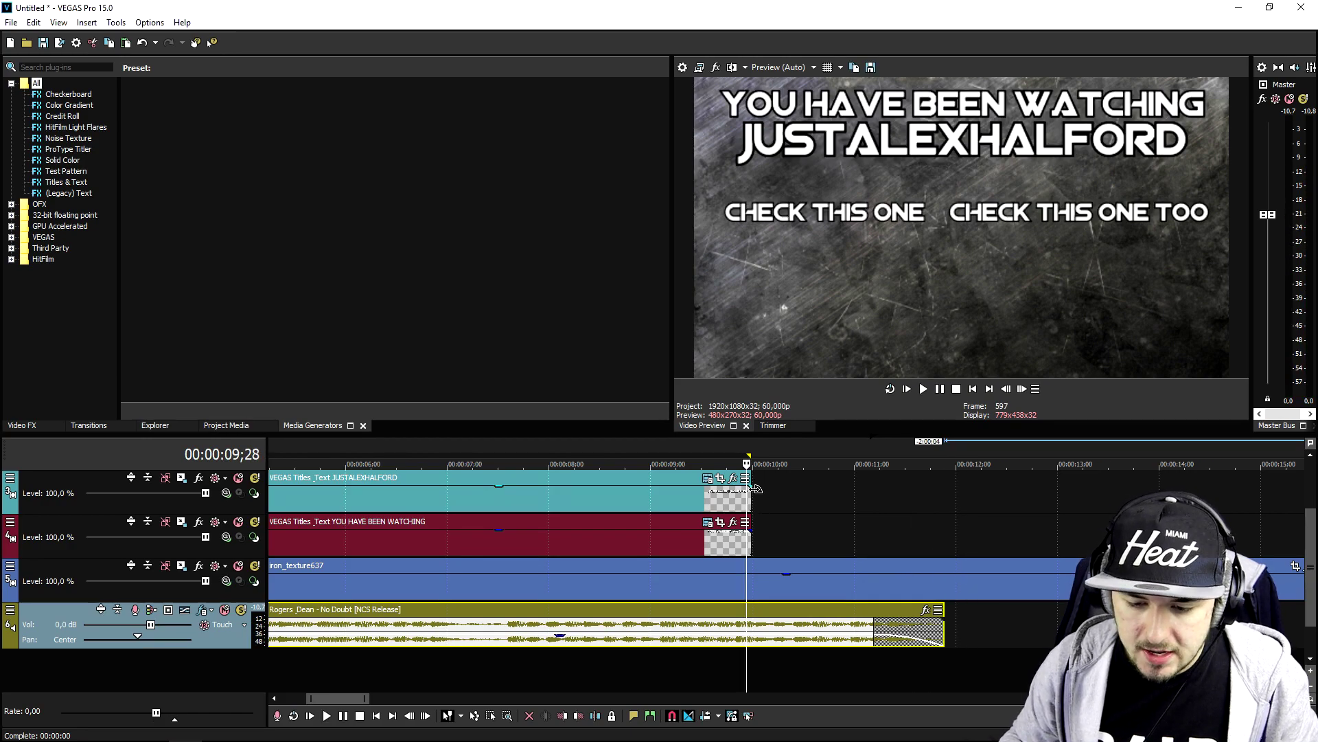
{"action": "left_click_drag", "start_coordinate": [754, 482], "coordinate": [944, 488]}
{"action": "left_click_drag", "start_coordinate": [751, 541], "coordinate": [944, 543]}
Cut the iron texture at 11;26 and extend the CHECK THIS ONE title to 11;26
{"action": "left_click", "coordinate": [942, 580]}
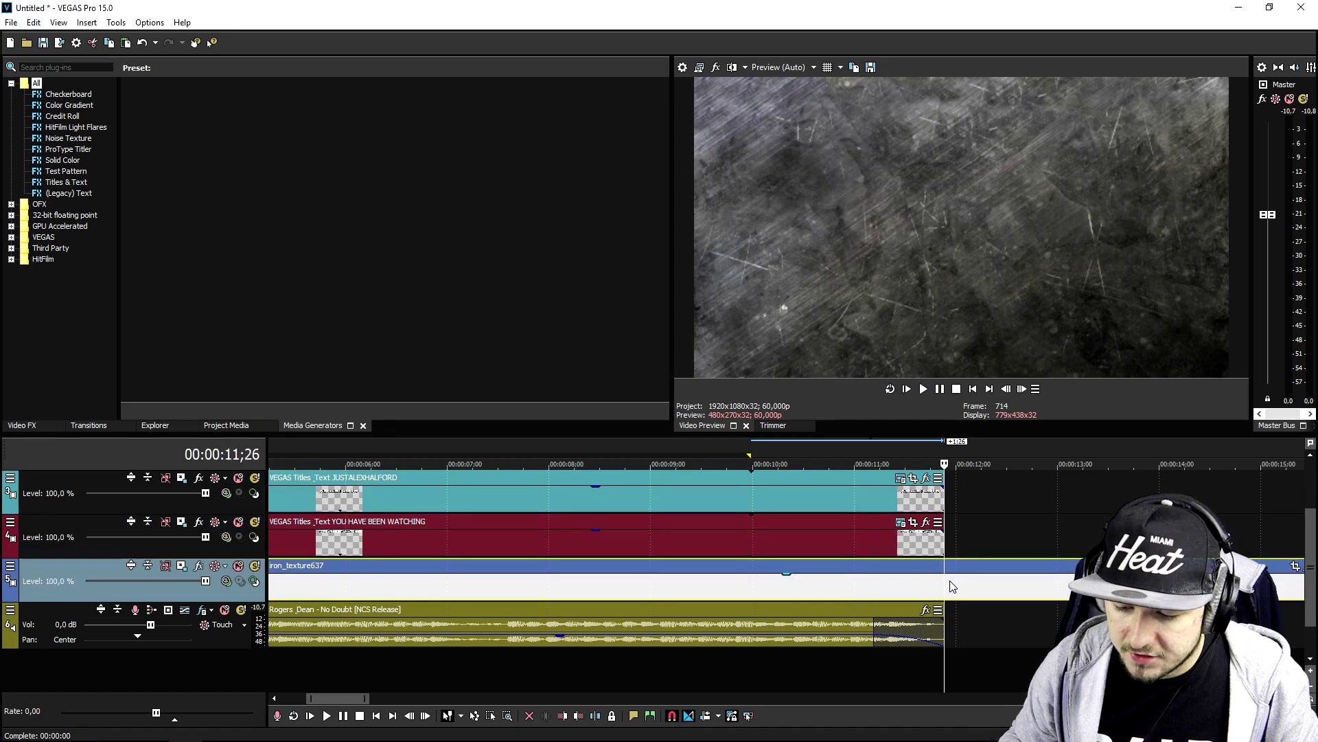
{"action": "key", "text": "s"}
{"action": "scroll", "coordinate": [653, 489], "scroll_direction": "down", "scroll_amount": 3}
{"action": "key", "text": "Delete"}
{"action": "scroll", "coordinate": [654, 495], "scroll_direction": "up", "scroll_amount": 1}
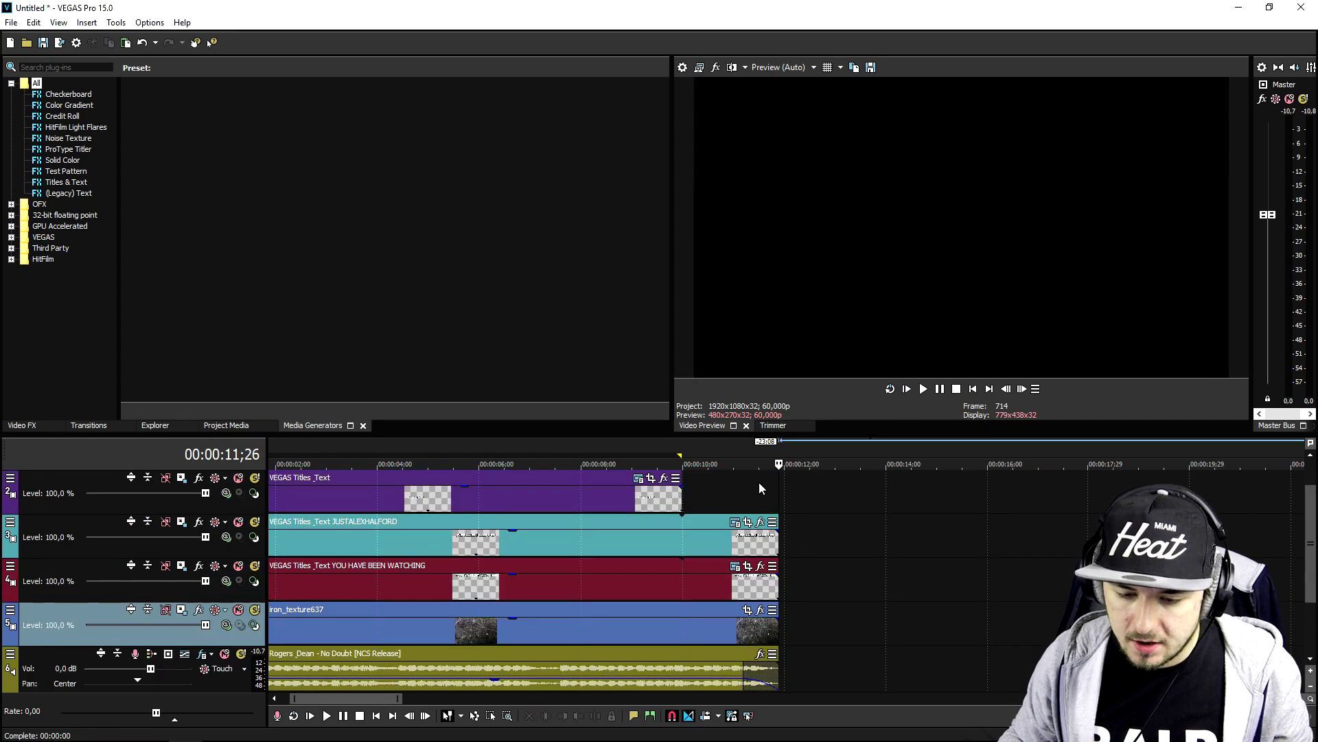
{"action": "left_click_drag", "start_coordinate": [680, 490], "coordinate": [779, 490]}
{"action": "left_click", "coordinate": [972, 388]}
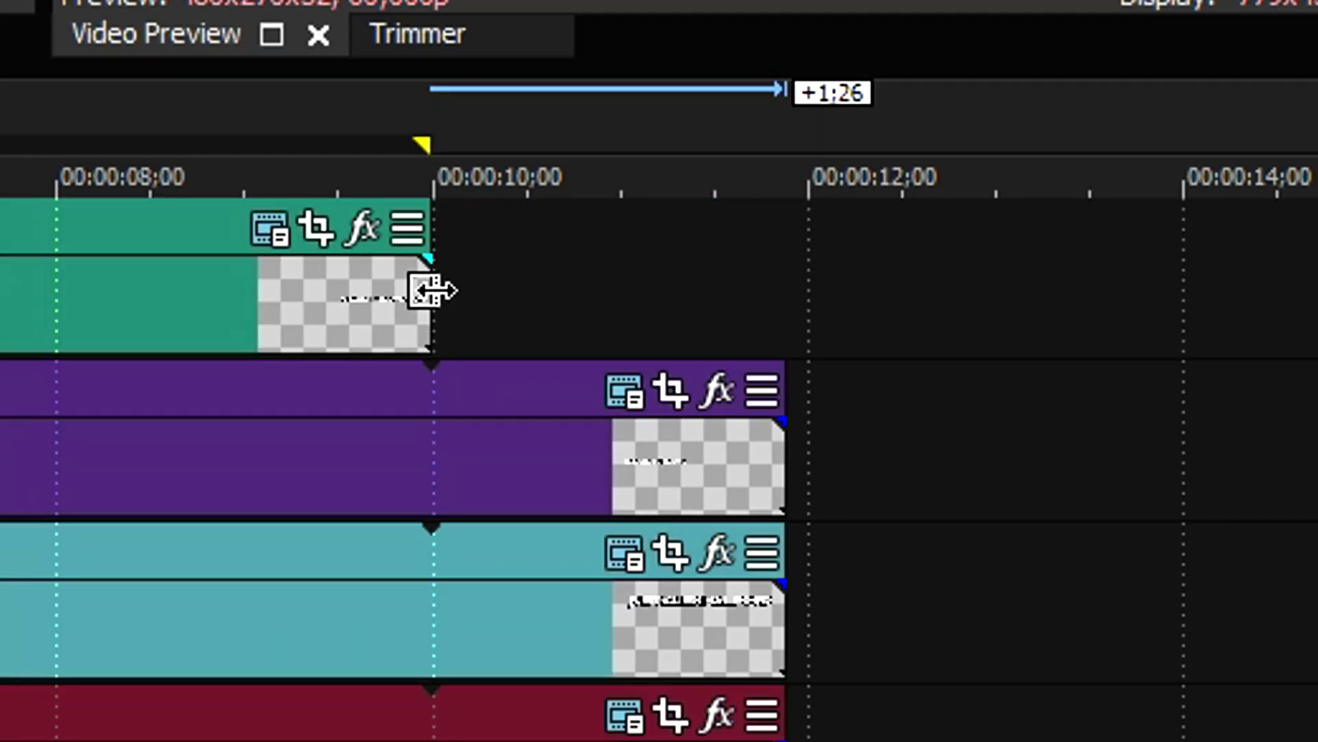
Lengthen the green CHECK THIS ONE TOO title clip to end at 11;26
{"action": "left_click_drag", "start_coordinate": [426, 286], "coordinate": [783, 261]}
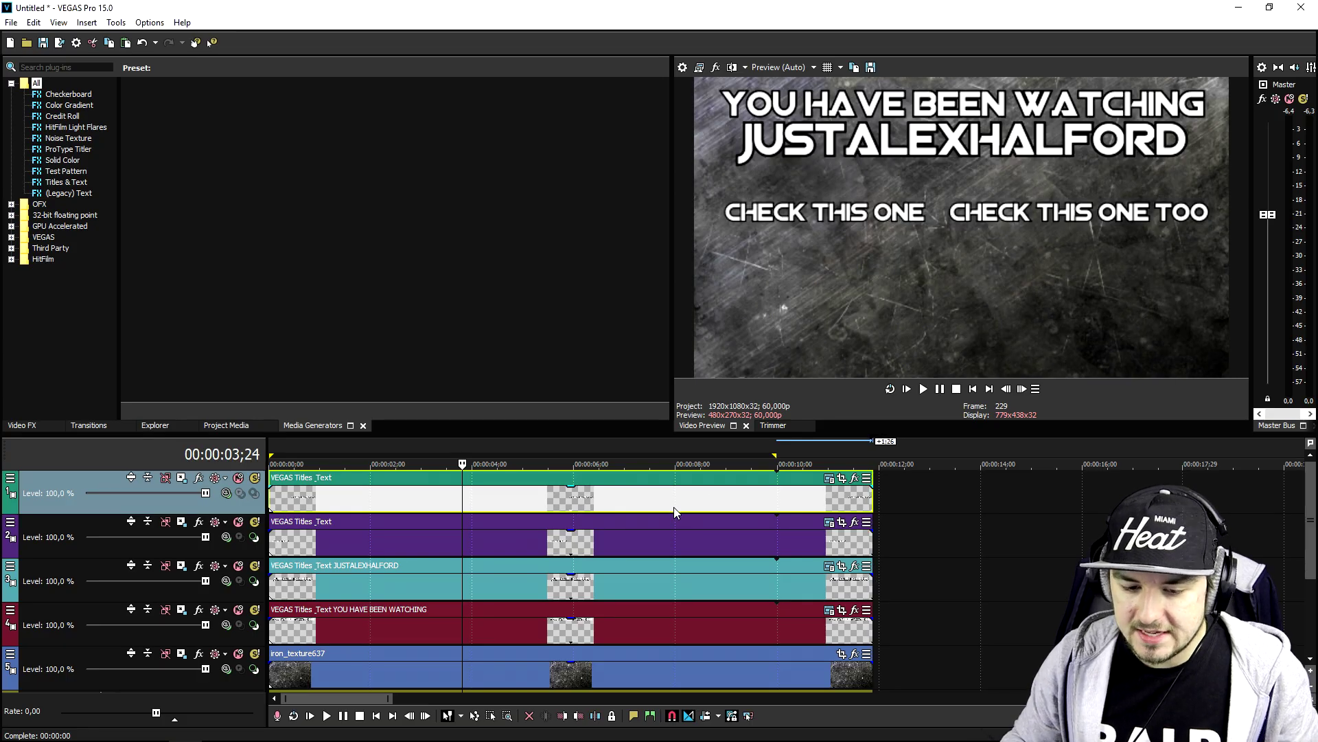